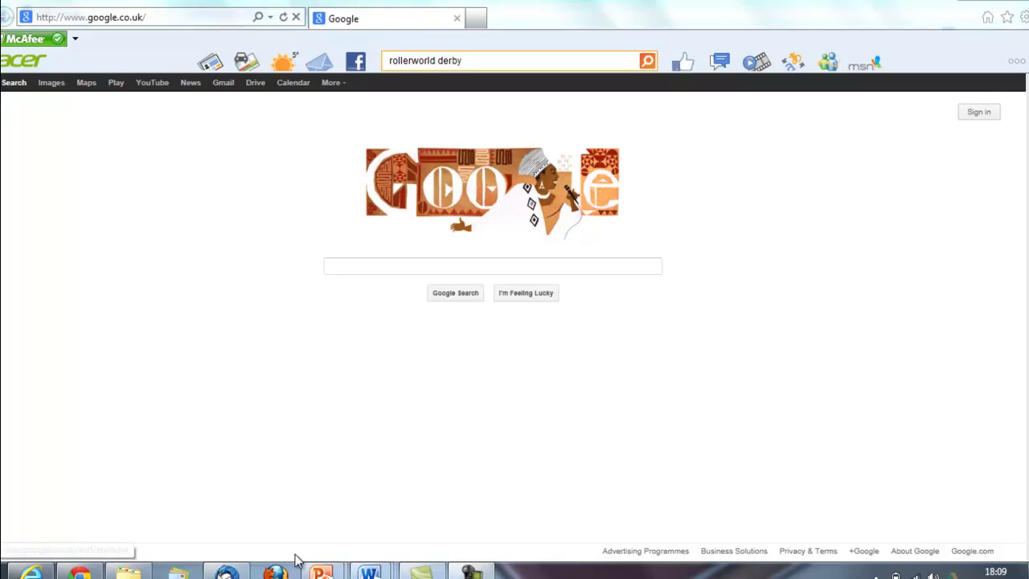
Browse the Facebook album to the roller-rink group photo
{"action": "left_click", "coordinate": [79, 570]}
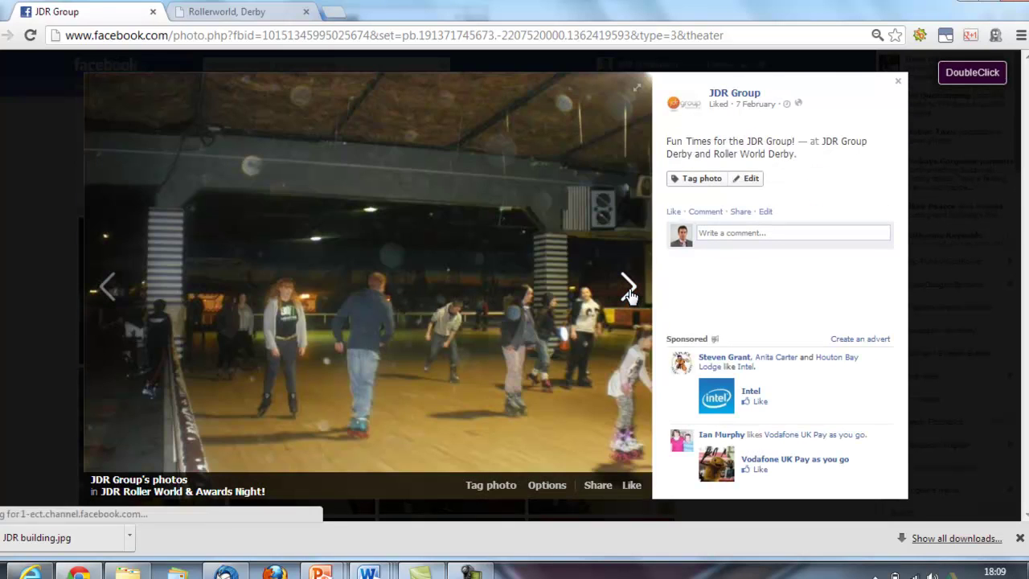
{"action": "left_click", "coordinate": [628, 291]}
{"action": "left_click", "coordinate": [629, 291]}
Search Google for 'rollerworld derby', correcting the misspelled query
{"action": "left_click", "coordinate": [31, 572]}
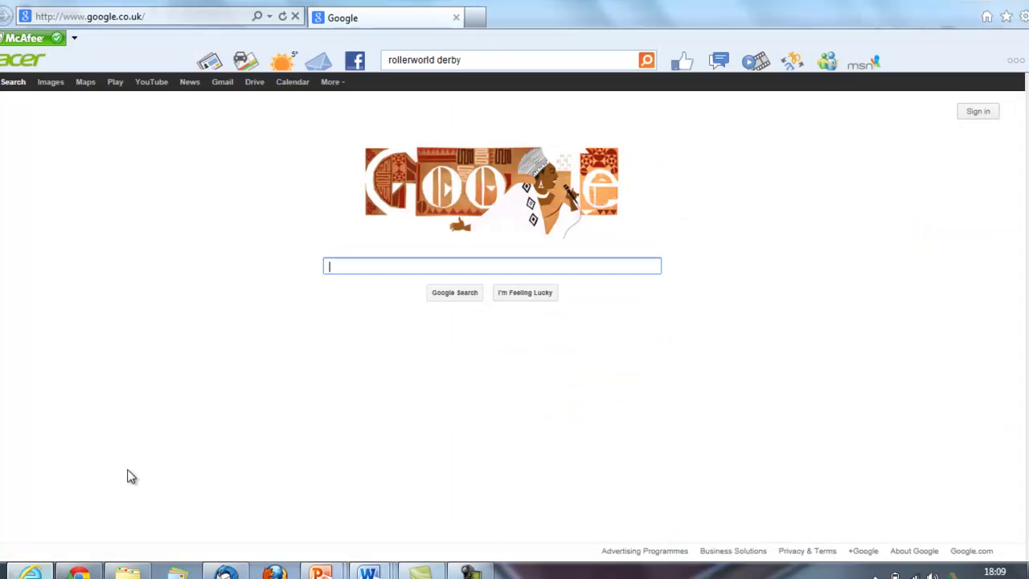
{"action": "type", "text": "roller"}
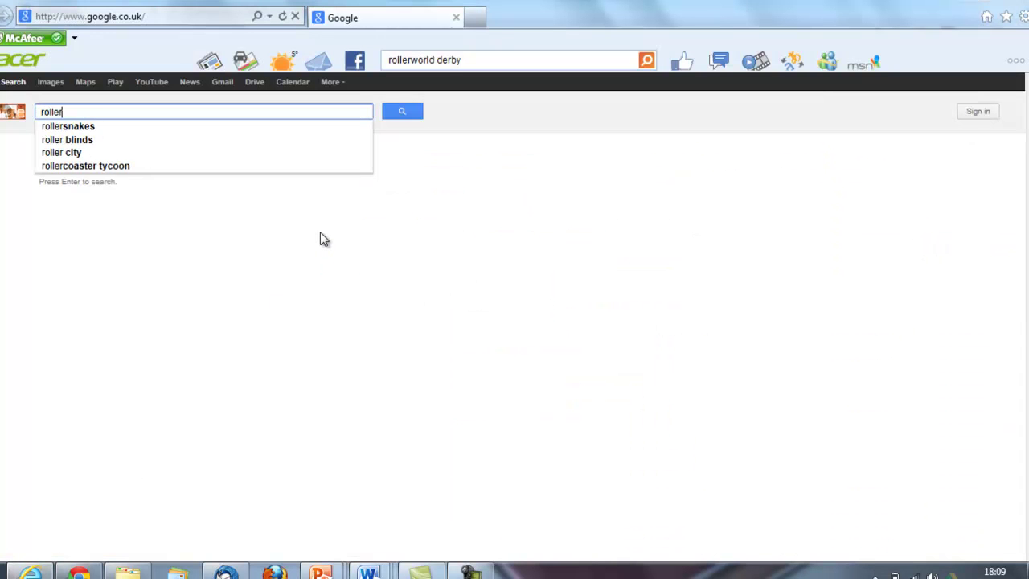
{"action": "type", "text": "world derby"}
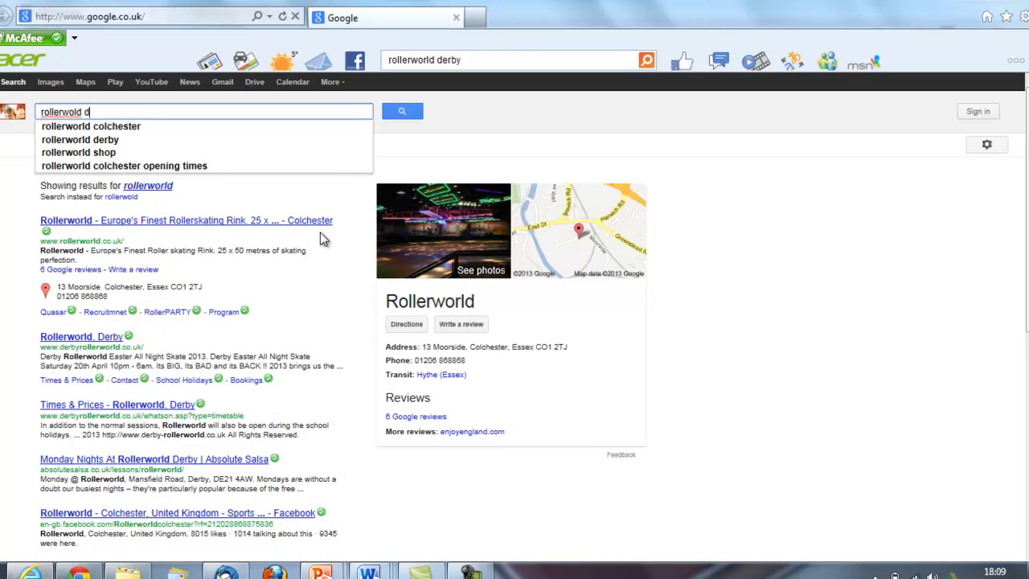
{"action": "key", "text": "Return"}
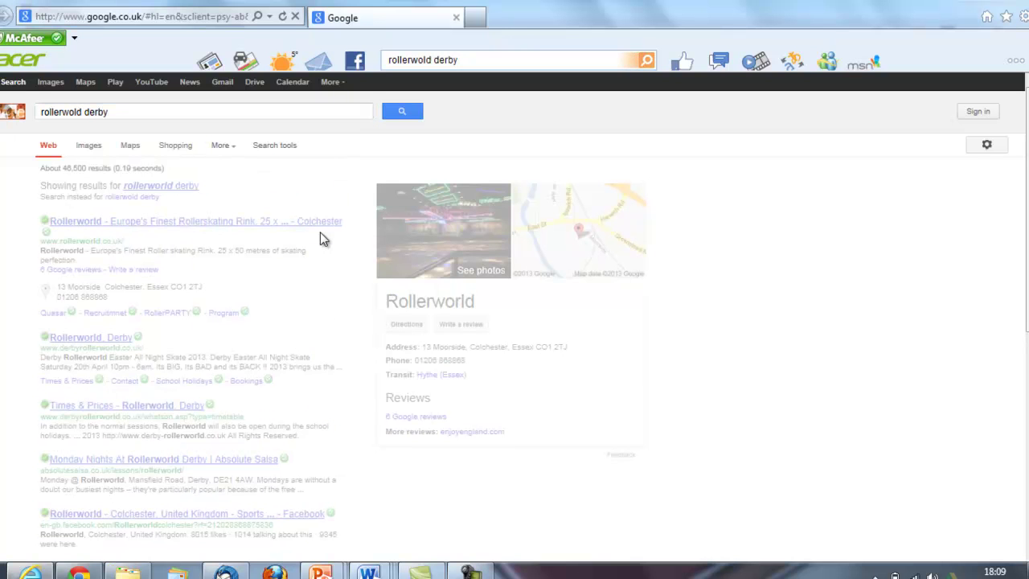
{"action": "left_click", "coordinate": [75, 112]}
{"action": "type", "text": "r"}
{"action": "key", "text": "Return"}
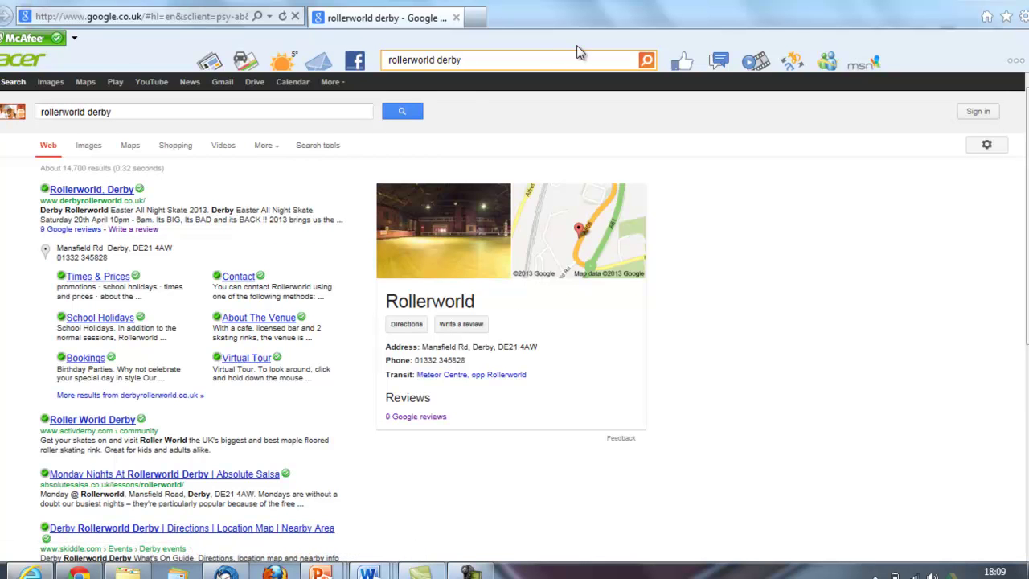
In a new tab, search Google for 'restaurants derby', fixing a typo, and scan the results
{"action": "left_click", "coordinate": [476, 17]}
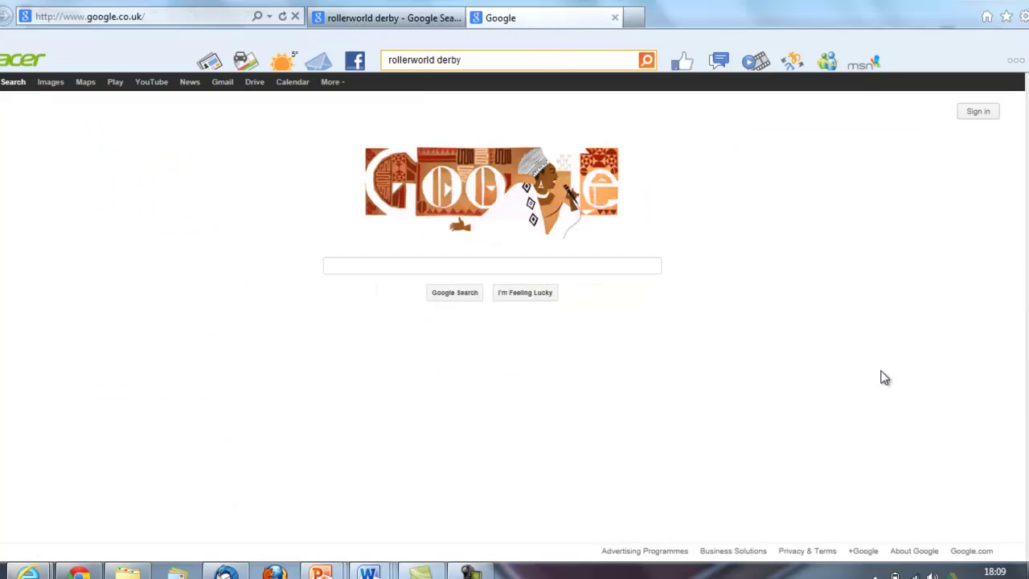
{"action": "type", "text": "r"}
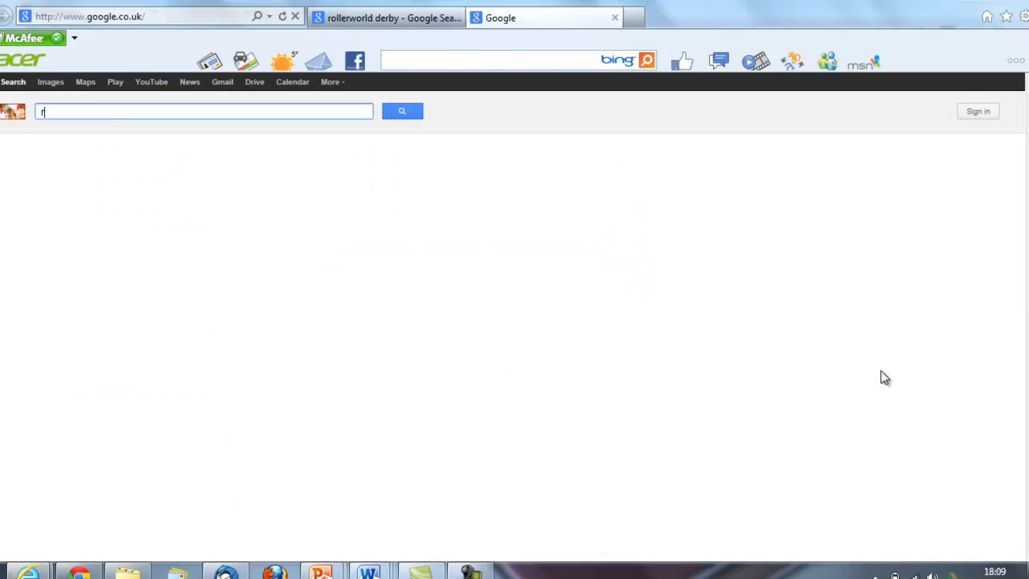
{"action": "type", "text": "estaurants derby"}
{"action": "key", "text": "Return"}
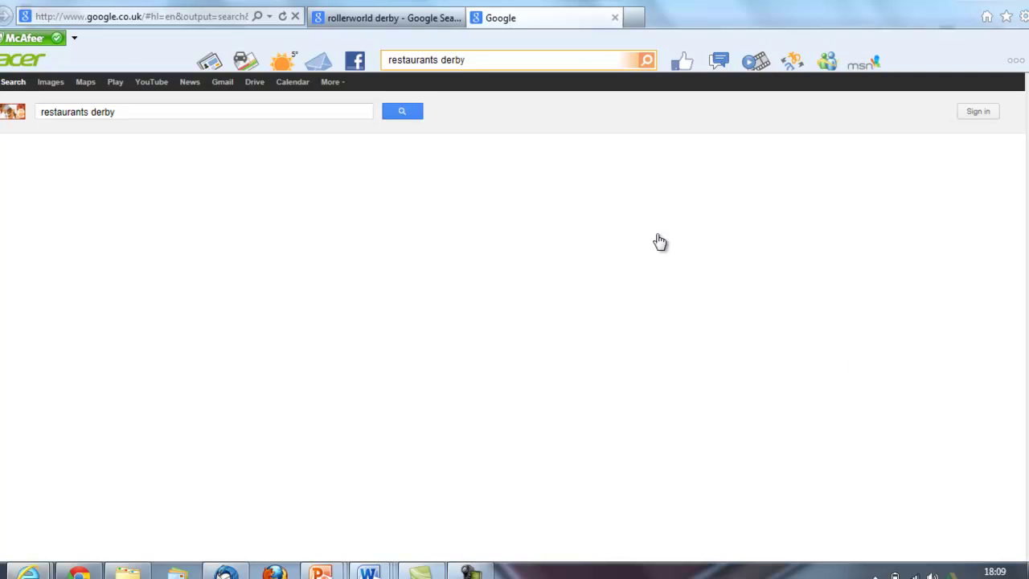
{"action": "left_click", "coordinate": [115, 112]}
{"action": "key", "text": "BackSpace"}
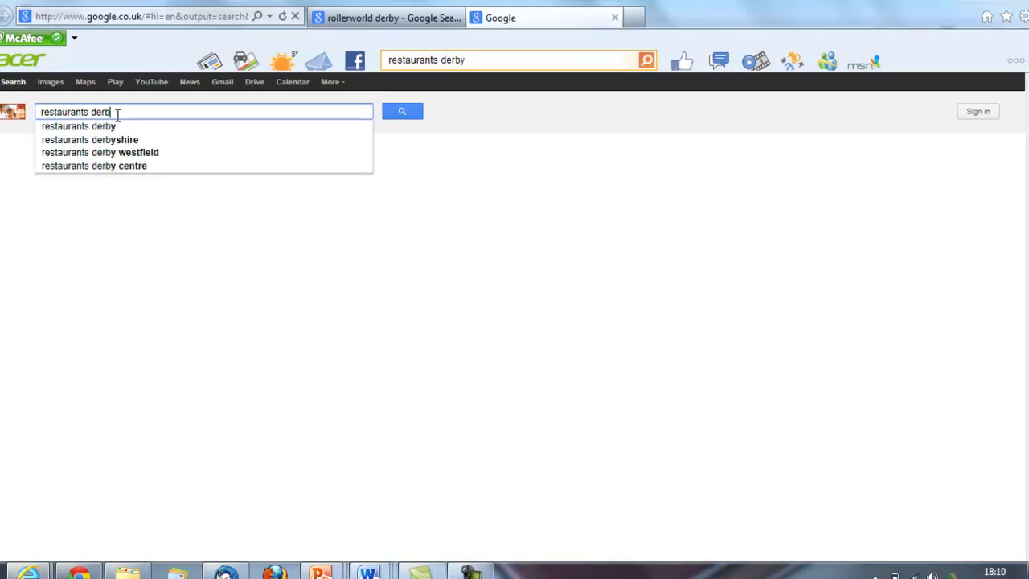
{"action": "type", "text": "y"}
{"action": "key", "text": "Return"}
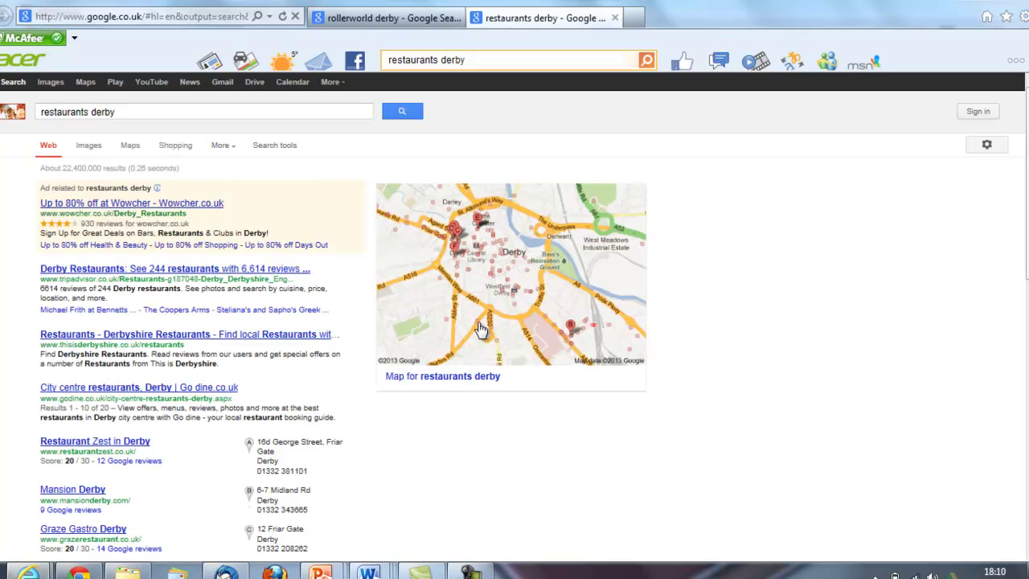
{"action": "scroll", "coordinate": [515, 321], "scroll_direction": "down", "scroll_amount": 4}
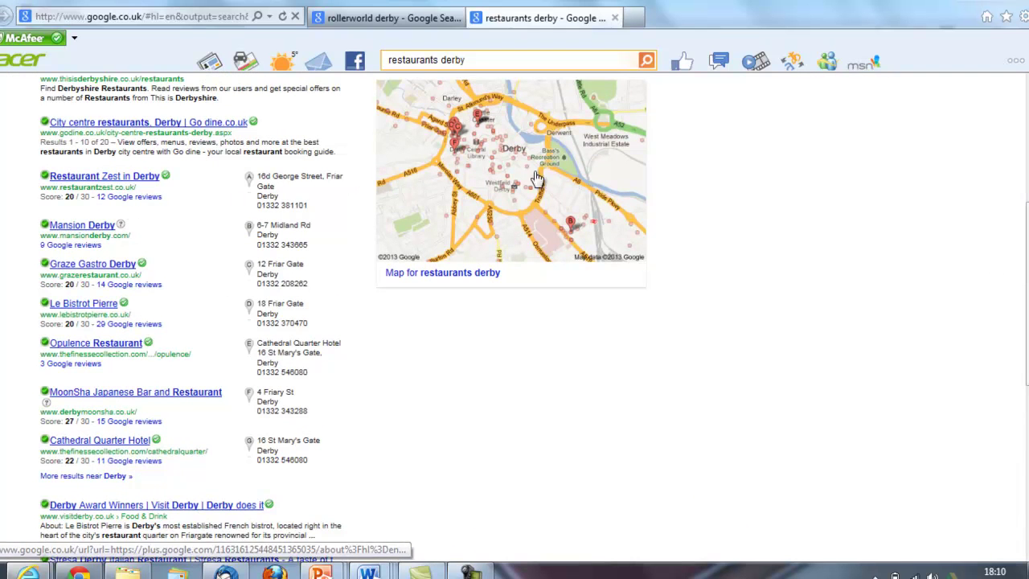
{"action": "scroll", "coordinate": [131, 206], "scroll_direction": "up", "scroll_amount": 3}
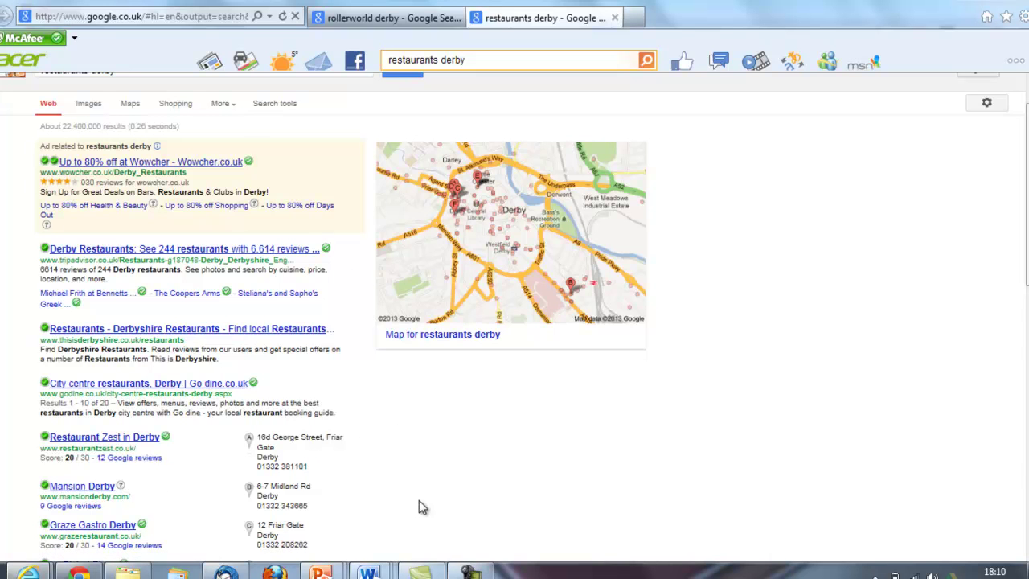
{"action": "left_click", "coordinate": [138, 459]}
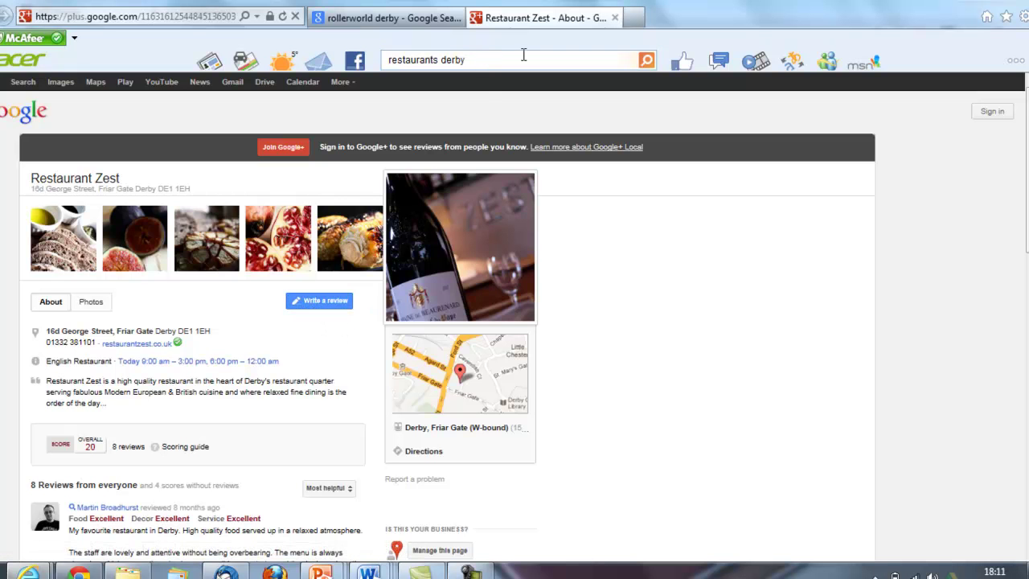
{"action": "left_click", "coordinate": [5, 16]}
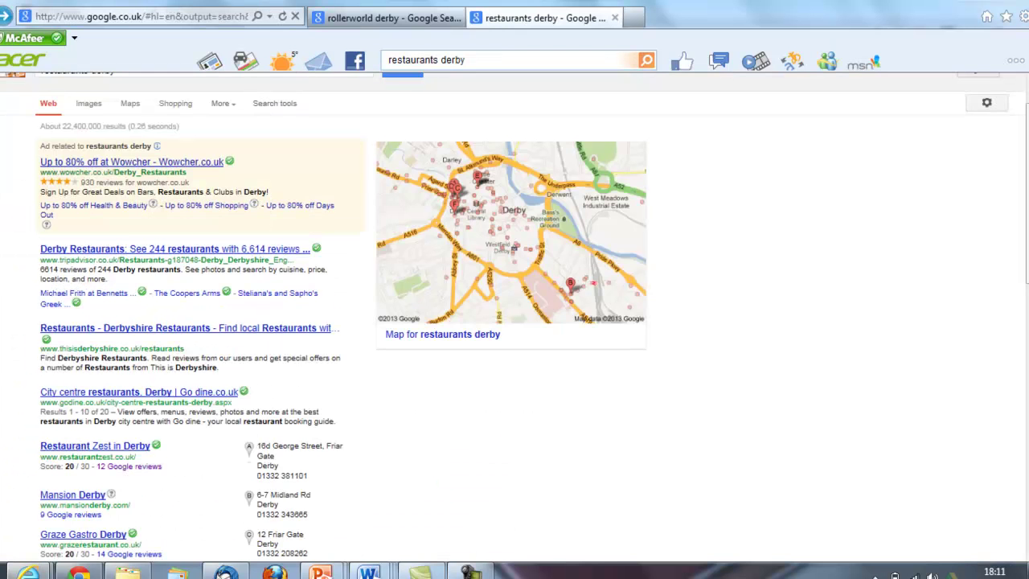
{"action": "scroll", "coordinate": [514, 308], "scroll_direction": "down", "scroll_amount": 3}
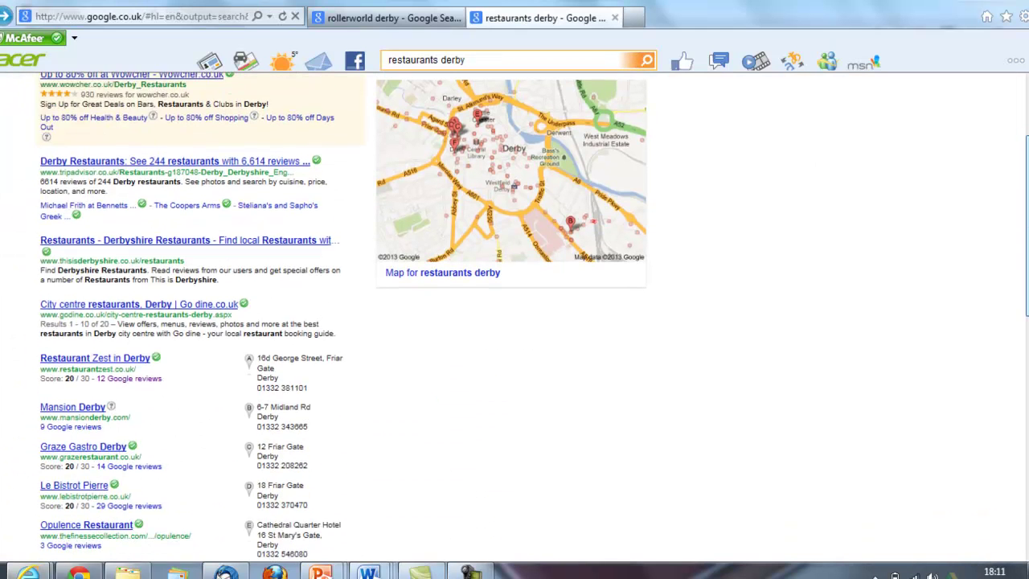
{"action": "scroll", "coordinate": [514, 321], "scroll_direction": "up", "scroll_amount": 3}
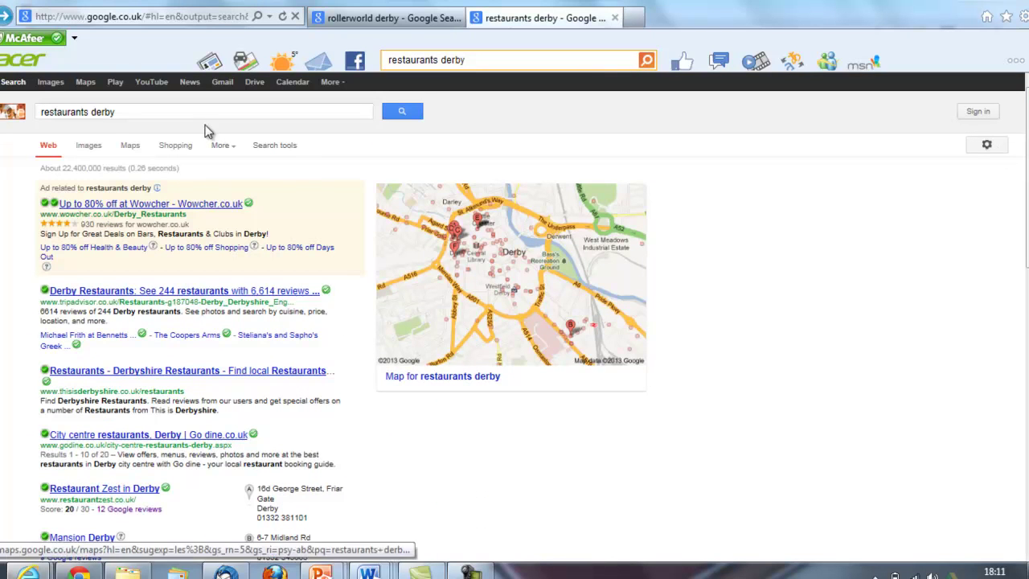
Change the search to 'plumbers derby' and open Etta Plumbing's Google+ page
{"action": "double_click", "coordinate": [88, 112]}
{"action": "type", "text": "plu"}
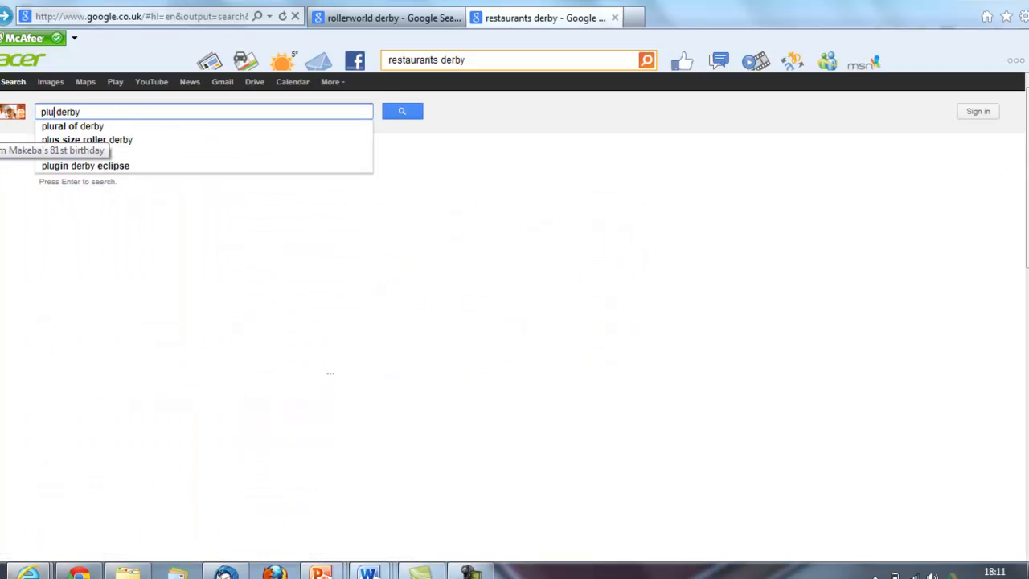
{"action": "type", "text": "mbers"}
{"action": "key", "text": "Return"}
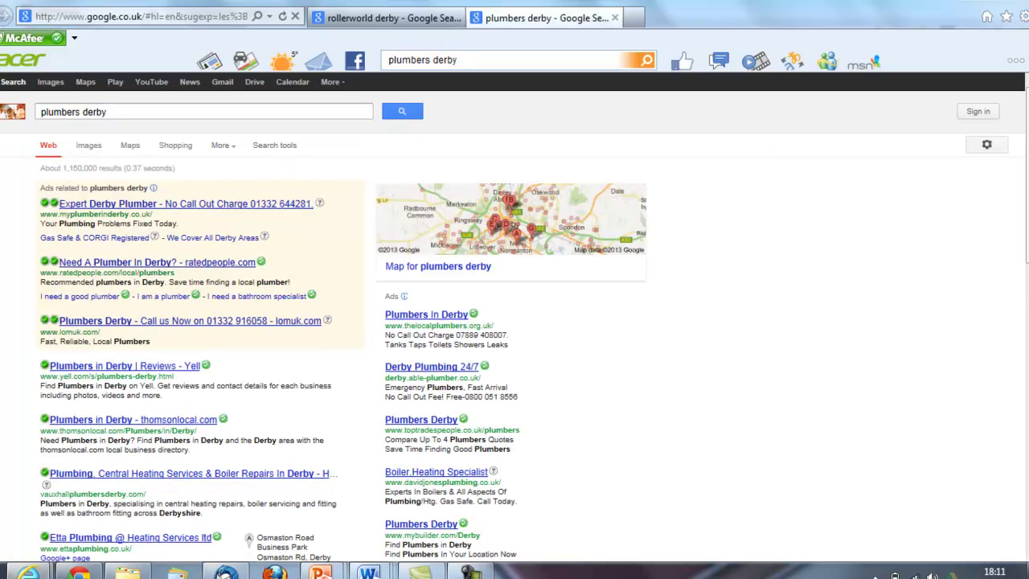
{"action": "scroll", "coordinate": [514, 322], "scroll_direction": "down", "scroll_amount": 3}
{"action": "scroll", "coordinate": [150, 307], "scroll_direction": "down", "scroll_amount": 1}
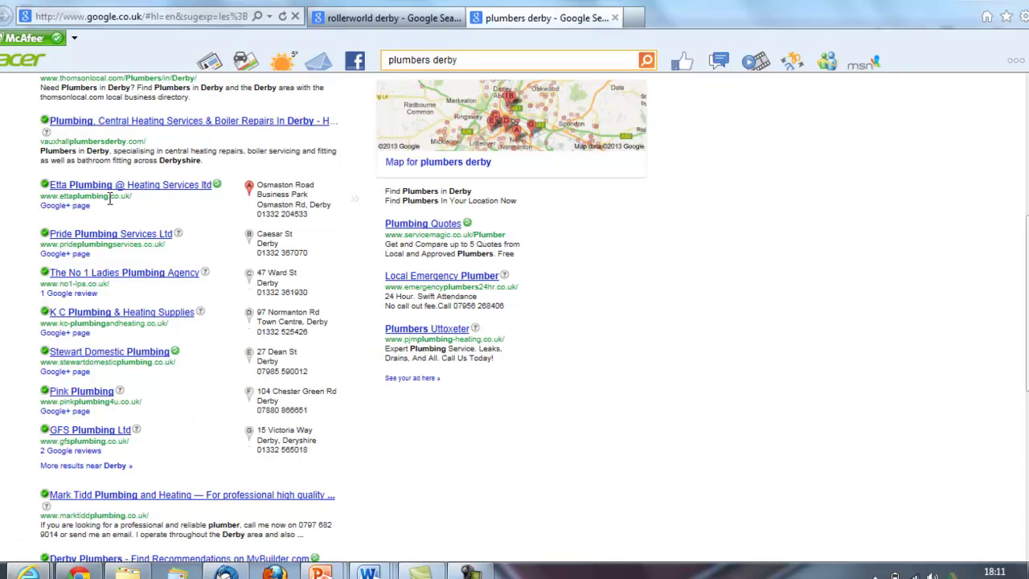
{"action": "left_click", "coordinate": [71, 211]}
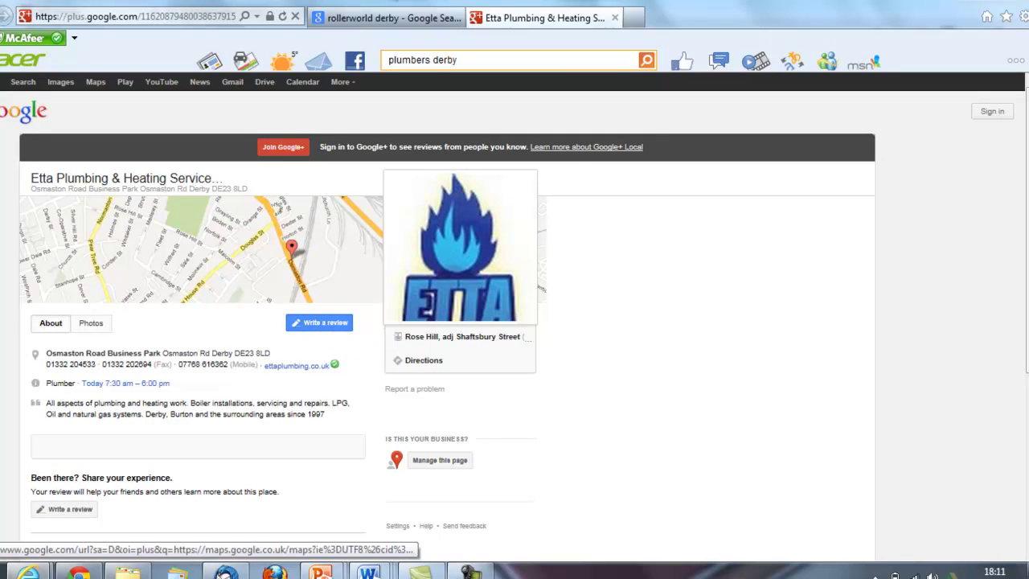
Go back to Rollerworld, open its Google reviews page and choose to write a review
{"action": "left_click", "coordinate": [614, 17]}
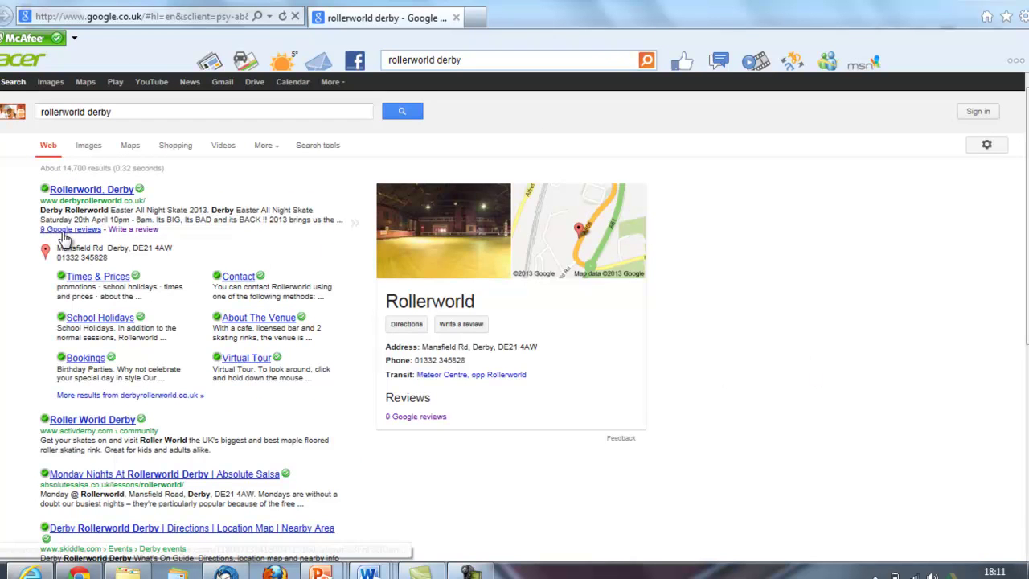
{"action": "left_click", "coordinate": [65, 229]}
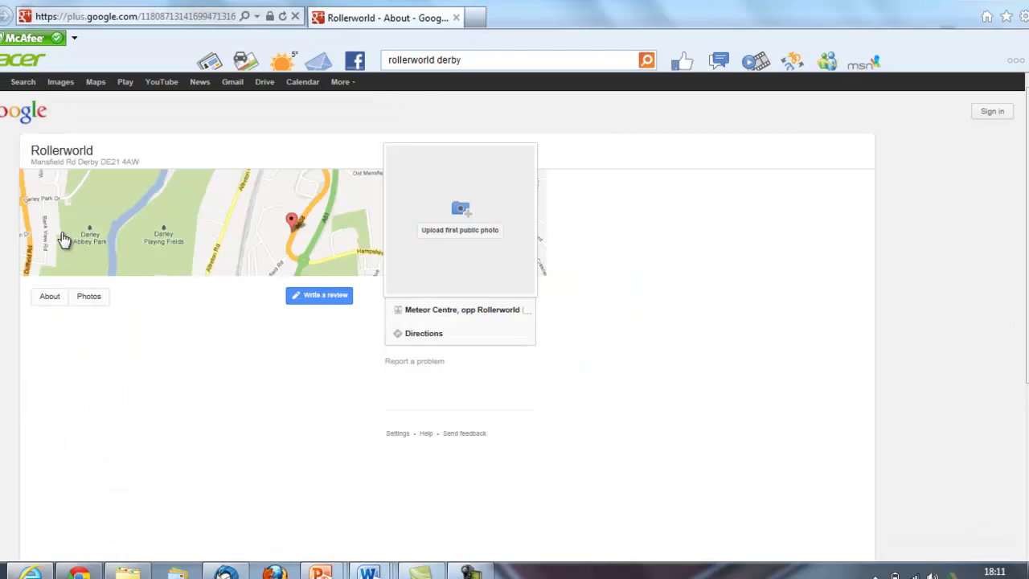
{"action": "scroll", "coordinate": [65, 237], "scroll_direction": "down", "scroll_amount": 1}
{"action": "scroll", "coordinate": [197, 362], "scroll_direction": "down", "scroll_amount": 8}
{"action": "scroll", "coordinate": [296, 225], "scroll_direction": "up", "scroll_amount": 9}
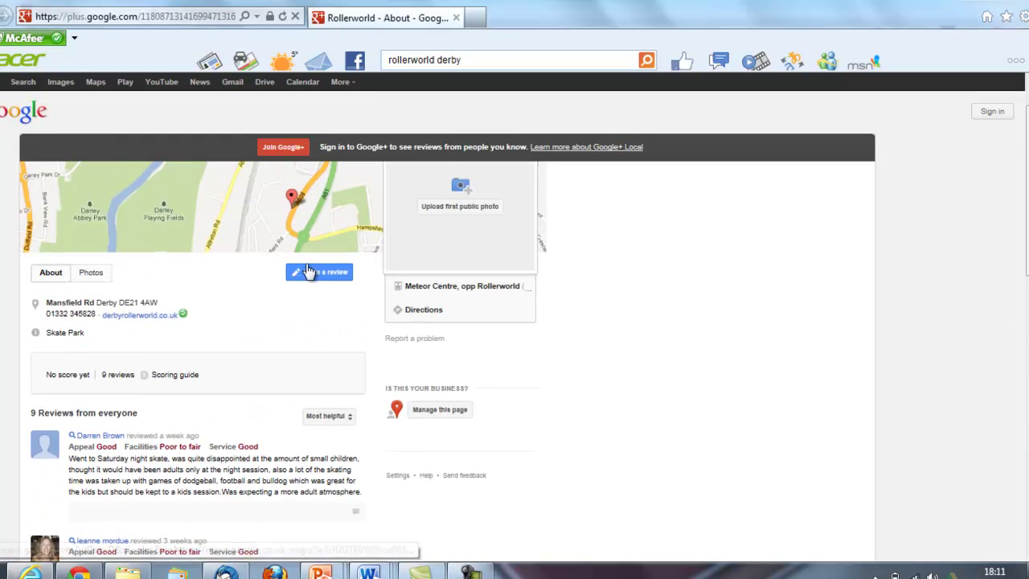
{"action": "left_click", "coordinate": [313, 274]}
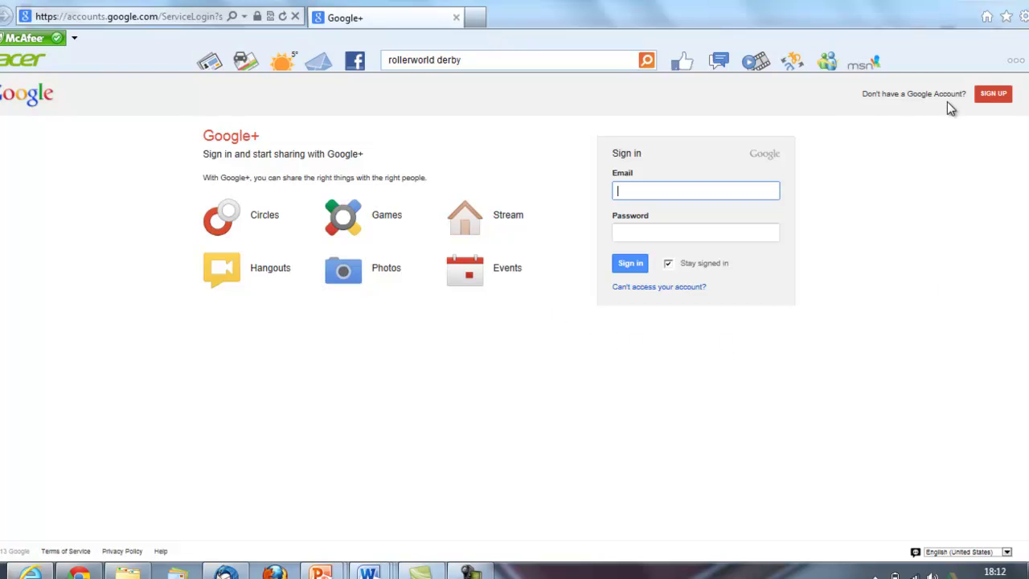
Start a new Google account, entering the first and last name and username 'rollerworldderbyreview'
{"action": "left_click", "coordinate": [993, 95]}
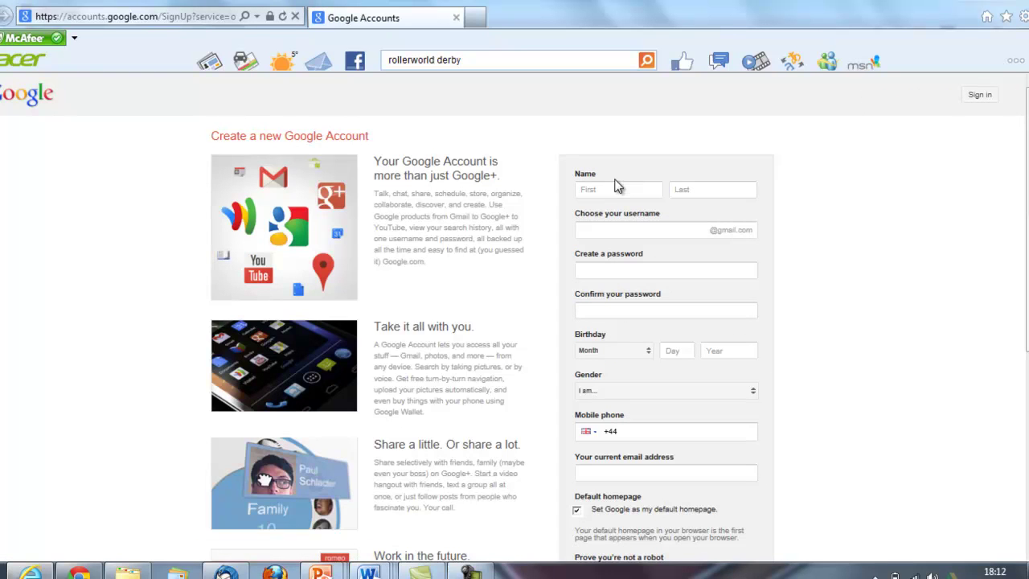
{"action": "left_click", "coordinate": [616, 187]}
{"action": "key", "text": "Tab"}
{"action": "key", "text": "Tab"}
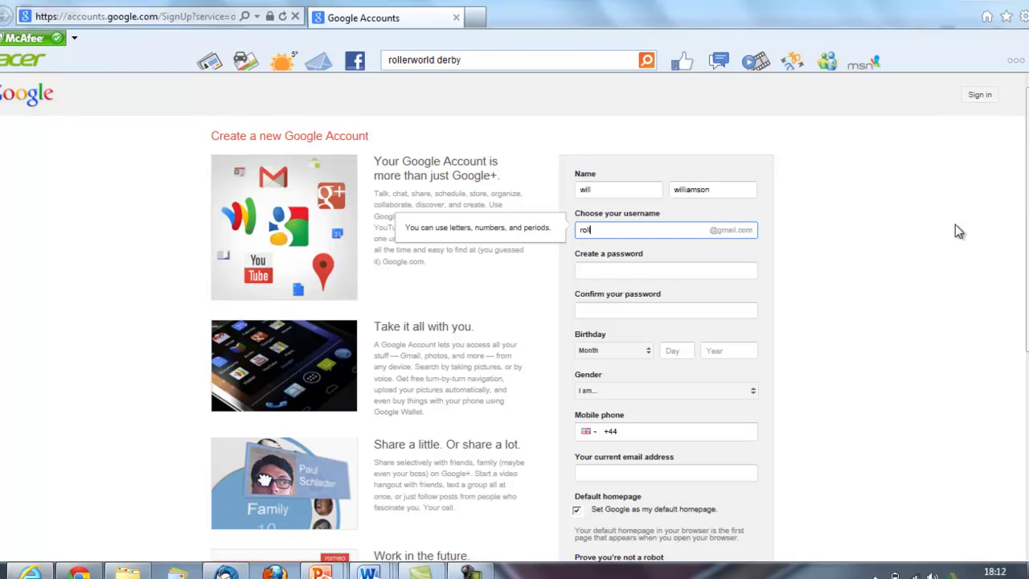
{"action": "type", "text": "rollerworldderbyreview"}
Enter a password and its confirmation
{"action": "left_click", "coordinate": [666, 271]}
{"action": "type", "text": "••••••••"}
{"action": "key", "text": "Tab"}
{"action": "type", "text": "••"}
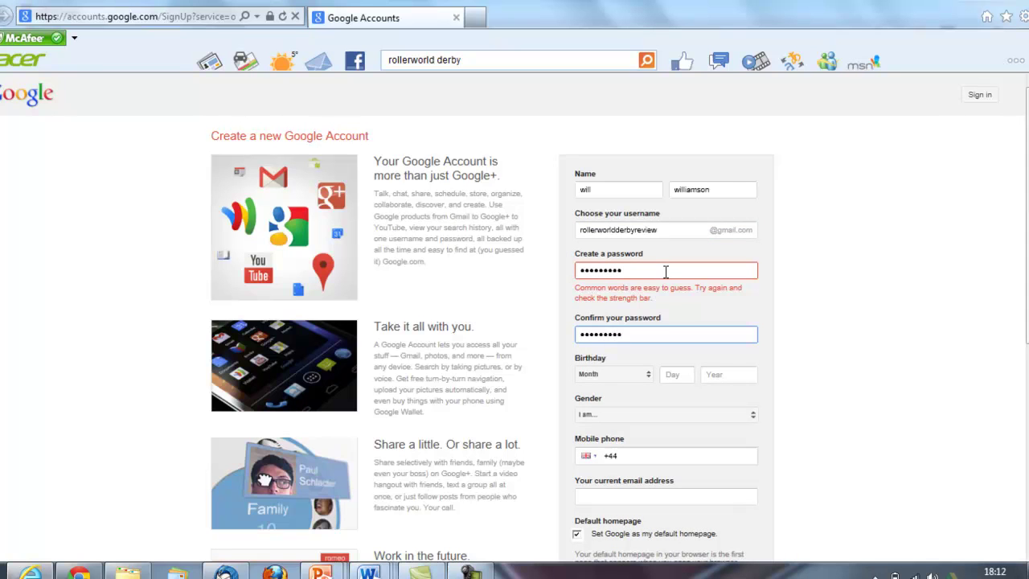
{"action": "left_click", "coordinate": [636, 270]}
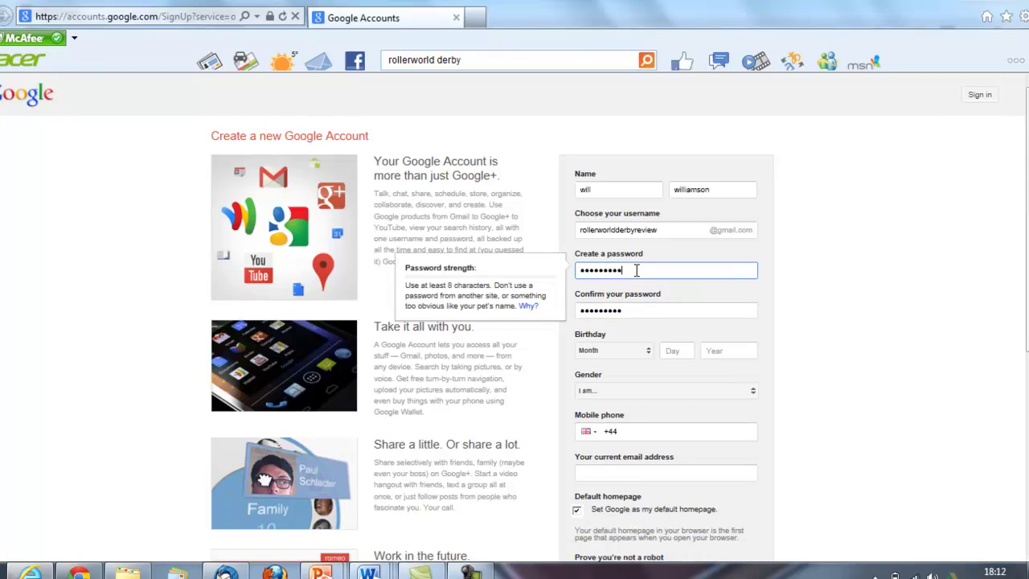
{"action": "left_click", "coordinate": [637, 350]}
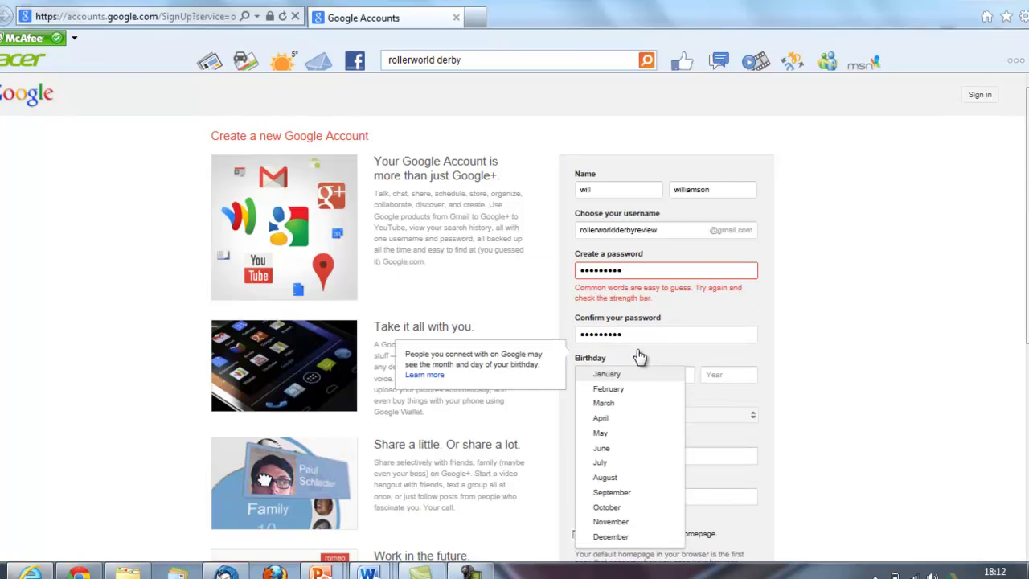
{"action": "left_click", "coordinate": [605, 403]}
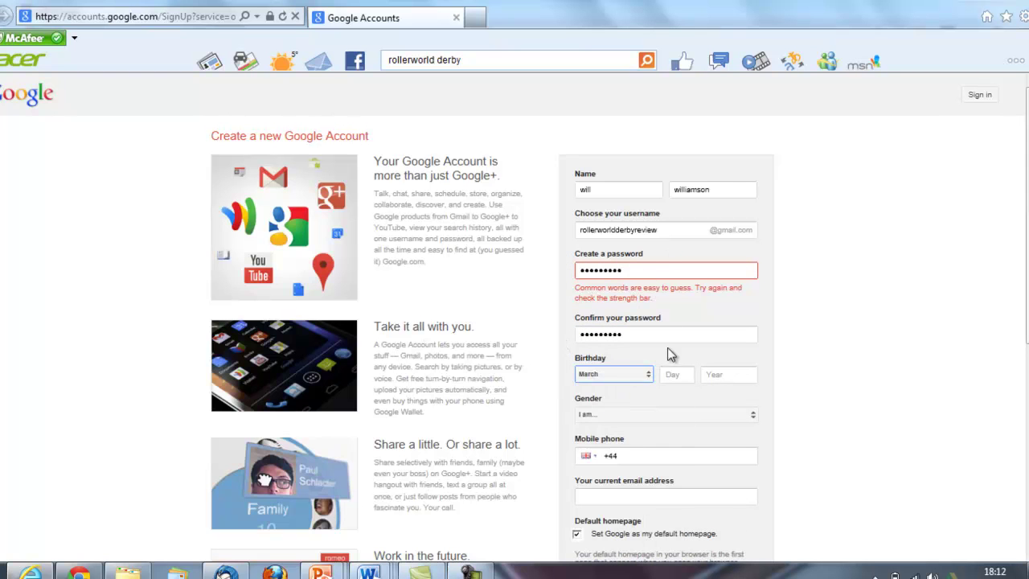
{"action": "left_click", "coordinate": [674, 376]}
{"action": "type", "text": "23"}
{"action": "left_click", "coordinate": [717, 374]}
{"action": "type", "text": "1"}
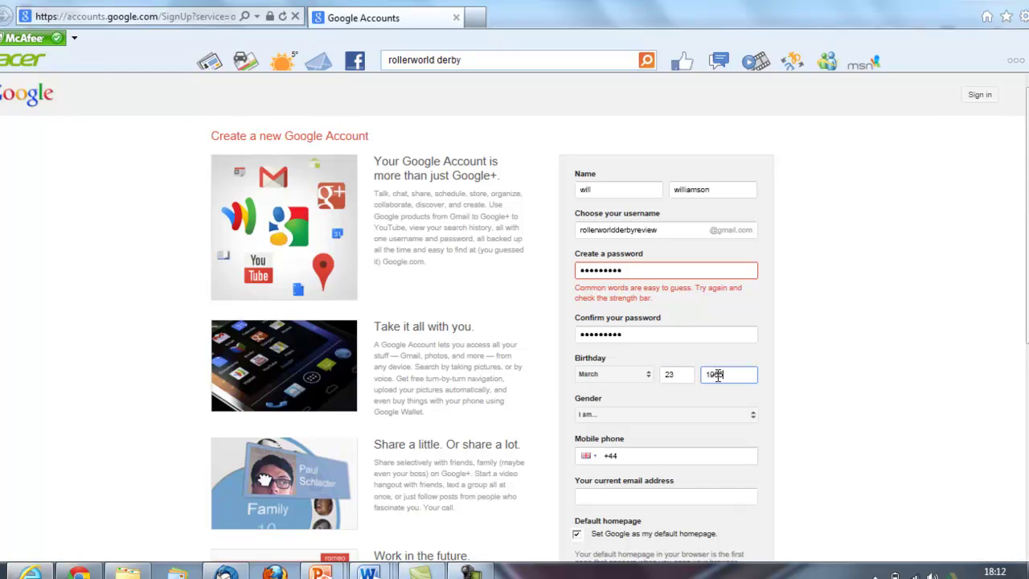
{"action": "type", "text": "965"}
Revise the password and confirmation, then enter the mobile phone number and current email address
{"action": "left_click", "coordinate": [644, 272]}
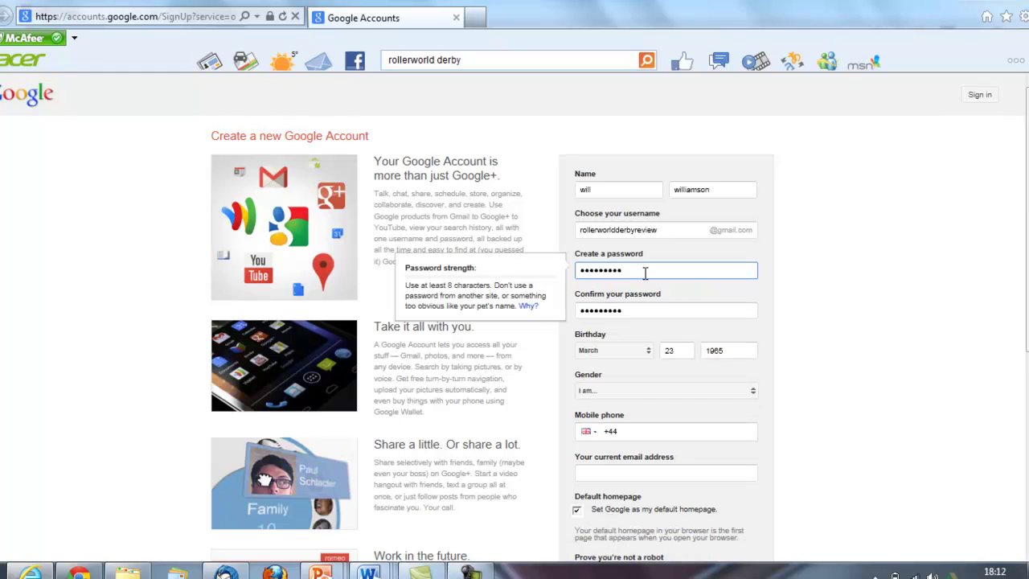
{"action": "type", "text": "1"}
{"action": "left_click", "coordinate": [657, 312]}
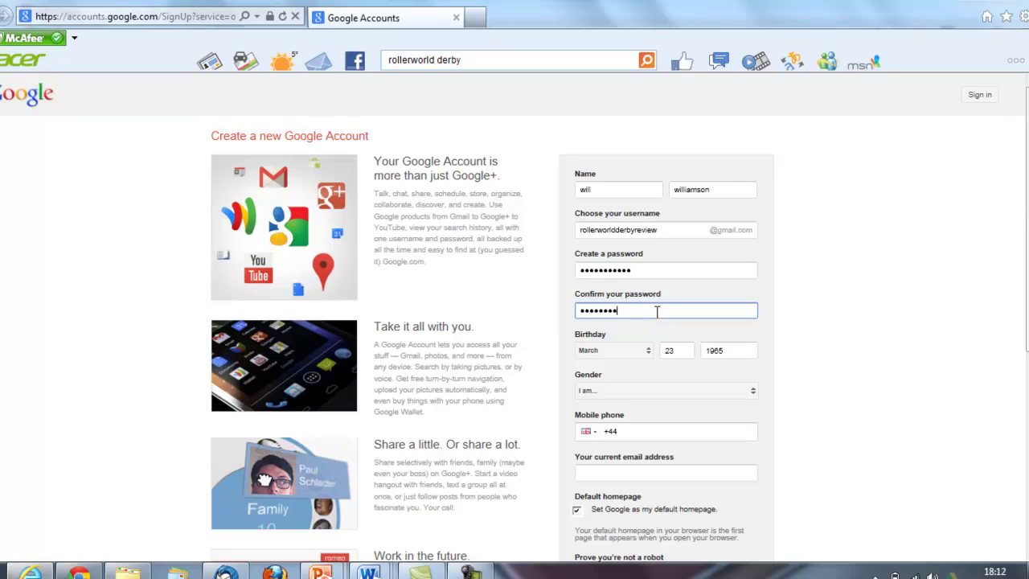
{"action": "type", "text": "y1"}
{"action": "left_click", "coordinate": [649, 430]}
{"action": "left_click", "coordinate": [635, 473]}
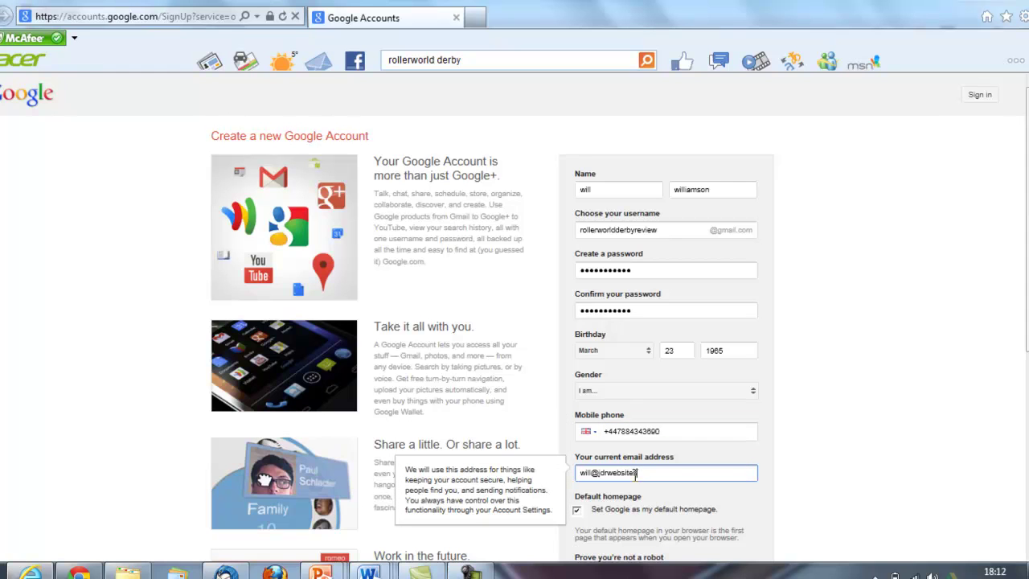
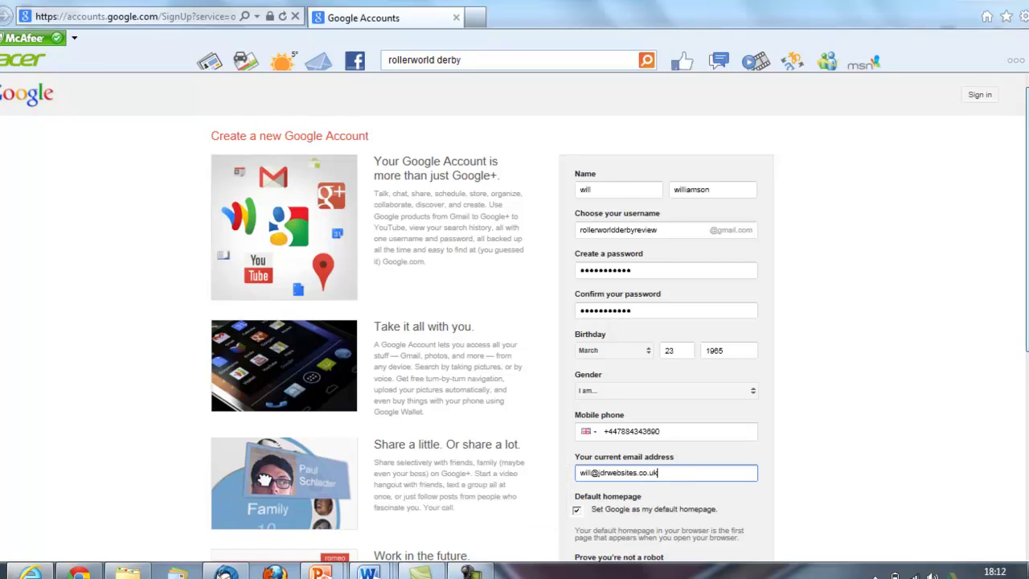
Enter CAPTCHA 'same irygis', accept the terms, submit, and make google.co.uk the only home page
{"action": "scroll", "coordinate": [956, 349], "scroll_direction": "down", "scroll_amount": 3}
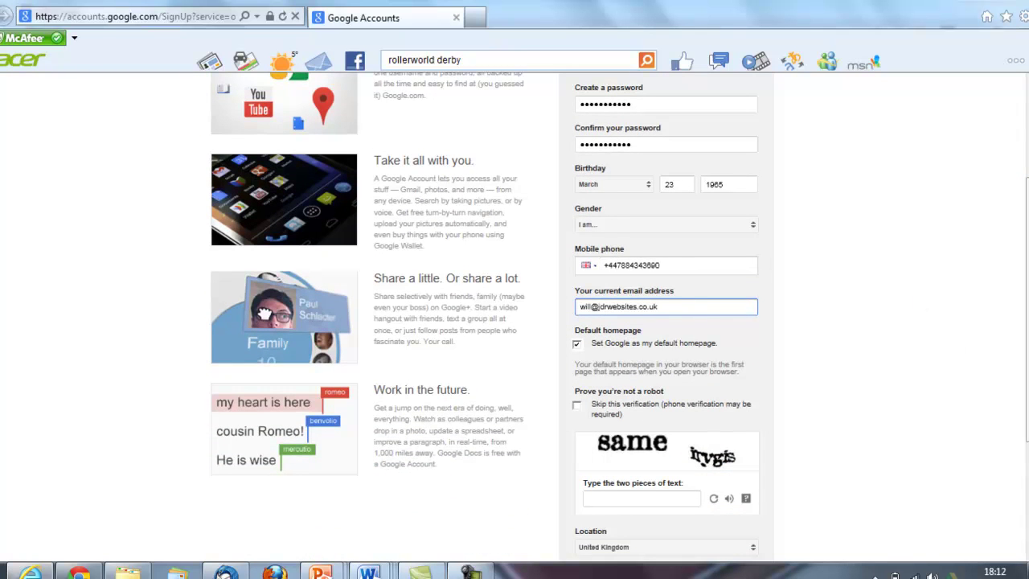
{"action": "scroll", "coordinate": [967, 323], "scroll_direction": "down", "scroll_amount": 2}
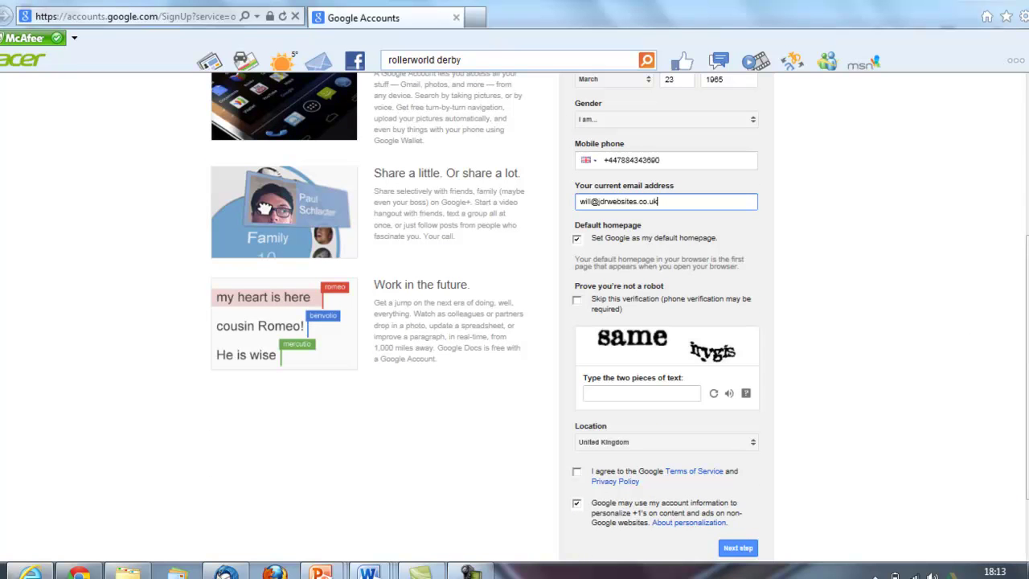
{"action": "left_click", "coordinate": [614, 396]}
{"action": "type", "text": "same"}
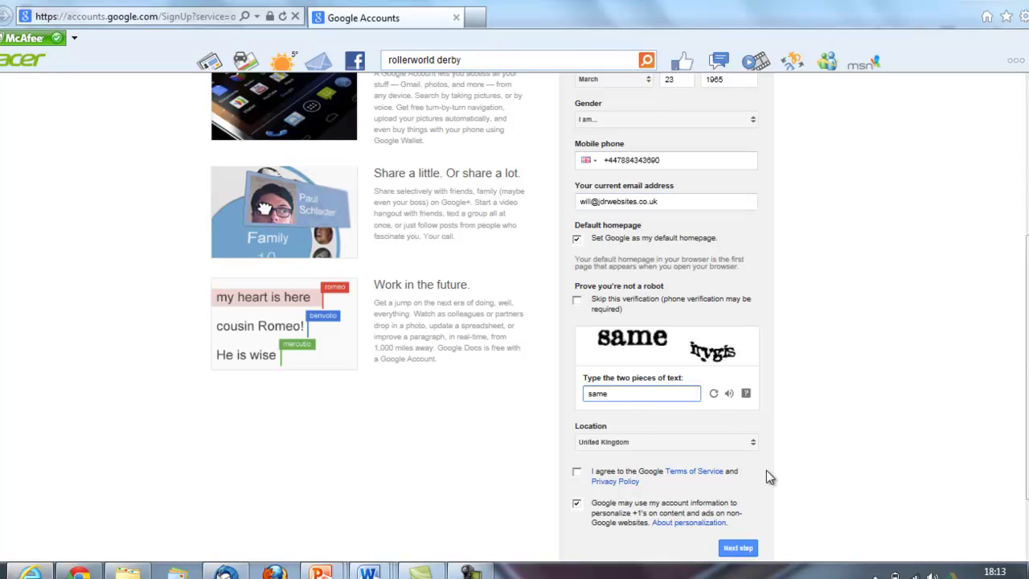
{"action": "type", "text": " irygis"}
{"action": "left_click", "coordinate": [577, 472]}
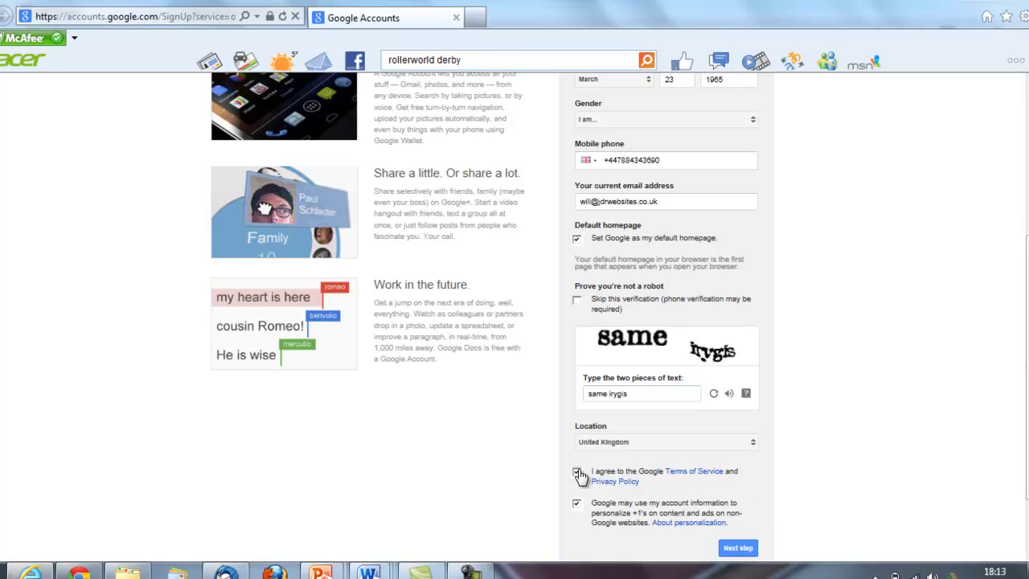
{"action": "left_click", "coordinate": [737, 547]}
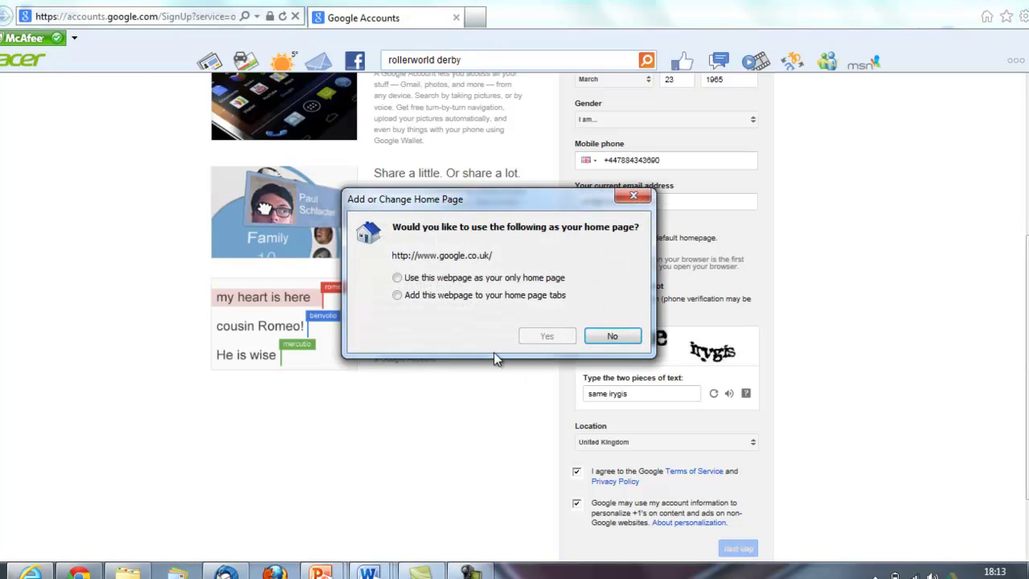
{"action": "left_click", "coordinate": [397, 277]}
{"action": "left_click", "coordinate": [546, 336]}
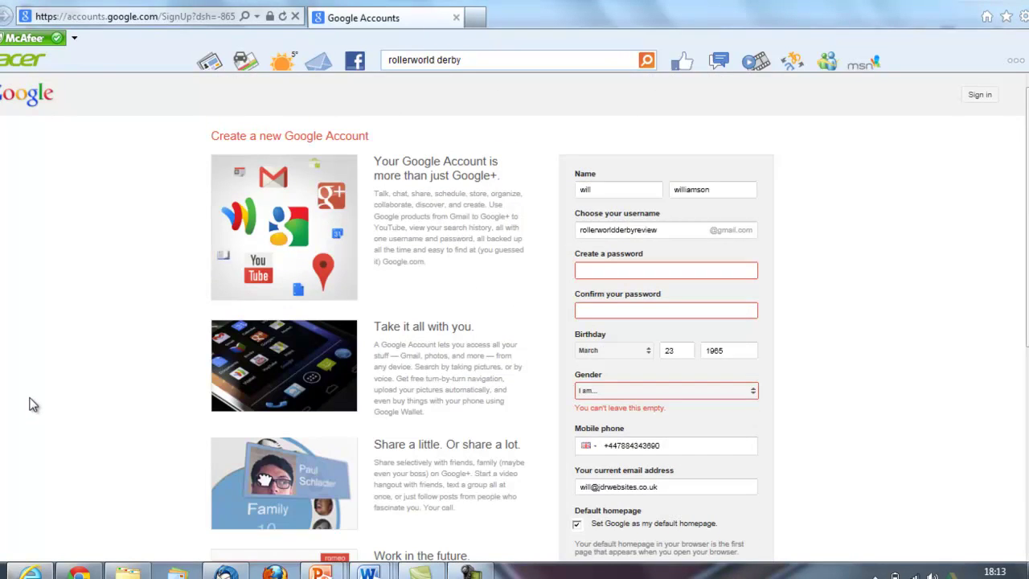
Set gender to Male and re-enter the cleared password and confirmation
{"action": "left_click", "coordinate": [456, 573]}
{"action": "left_click", "coordinate": [722, 389]}
{"action": "left_click", "coordinate": [619, 404]}
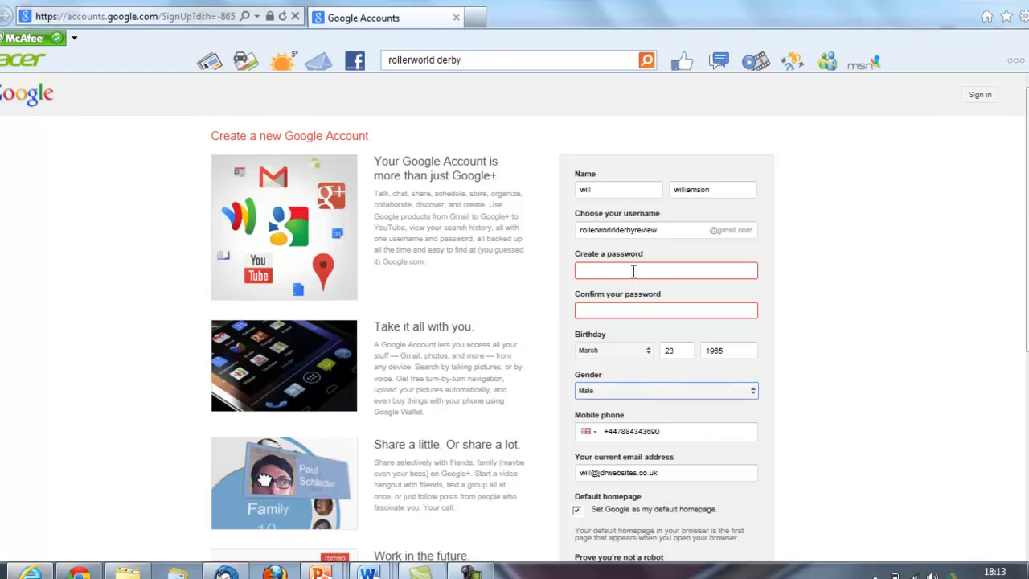
{"action": "left_click", "coordinate": [629, 270]}
{"action": "type", "text": "••••"}
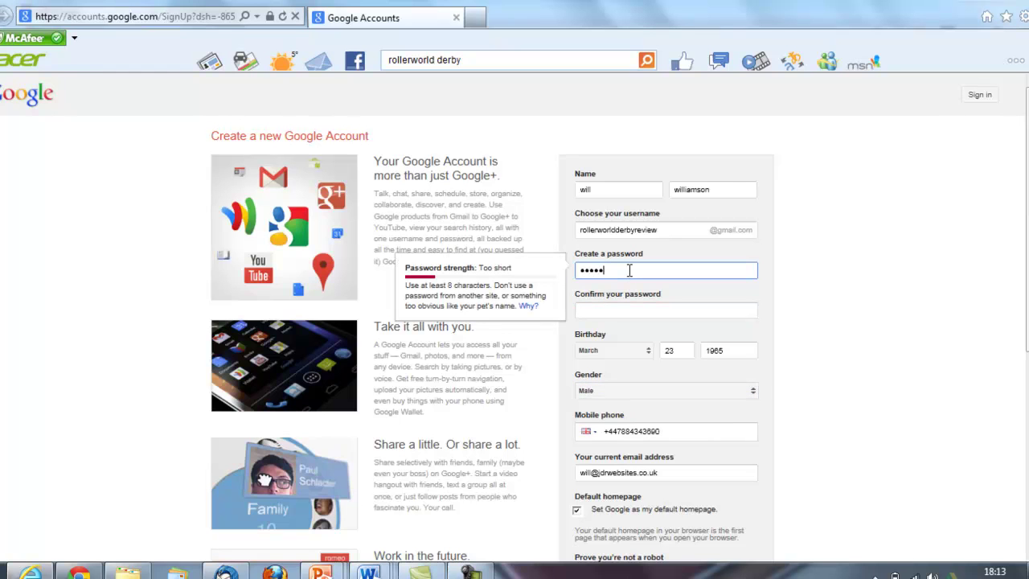
{"action": "type", "text": "••••••"}
{"action": "key", "text": "Tab"}
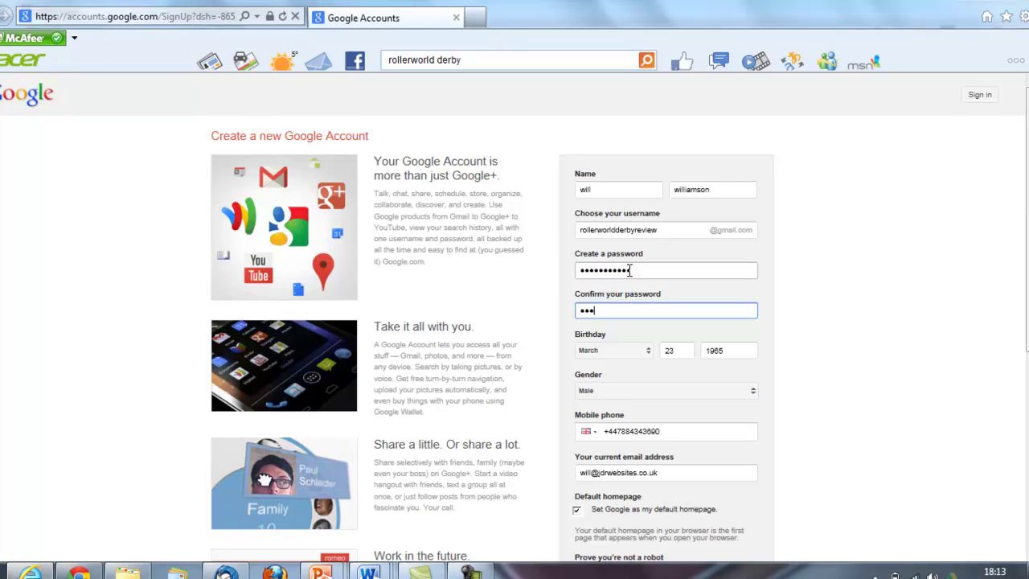
{"action": "type", "text": "••"}
Enter CAPTCHA 'sunset-cia', resubmit, and make google.co.uk the only home page
{"action": "scroll", "coordinate": [1025, 230], "scroll_direction": "down", "scroll_amount": 2}
{"action": "scroll", "coordinate": [891, 351], "scroll_direction": "down", "scroll_amount": 2}
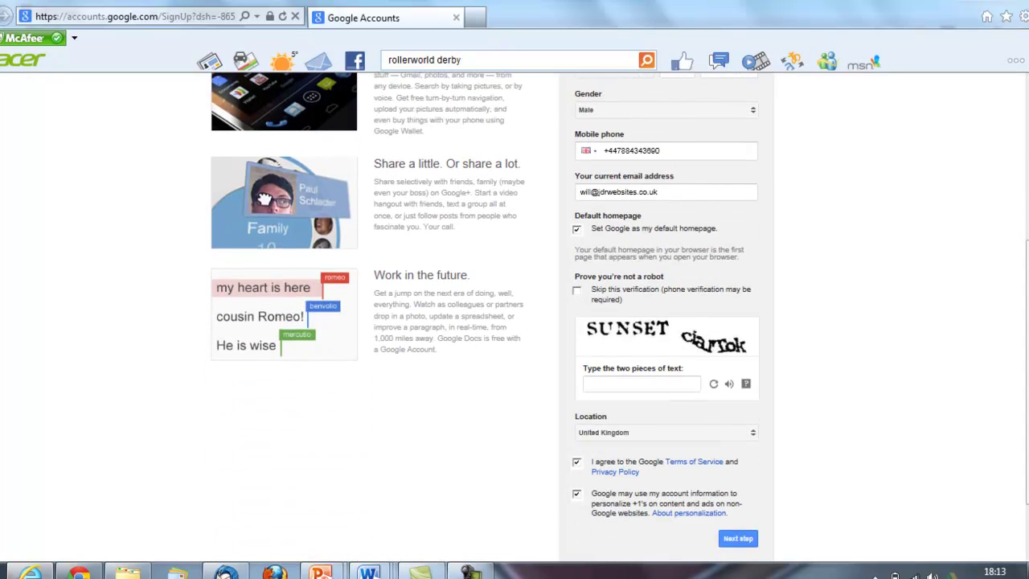
{"action": "left_click", "coordinate": [613, 381]}
{"action": "type", "text": "sunset-ciartok"}
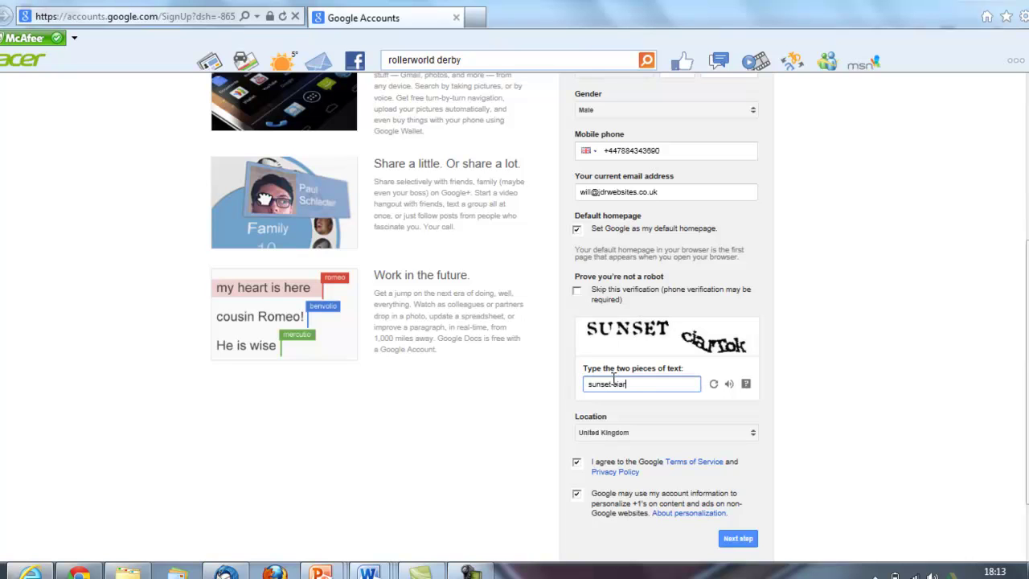
{"action": "left_click", "coordinate": [738, 538]}
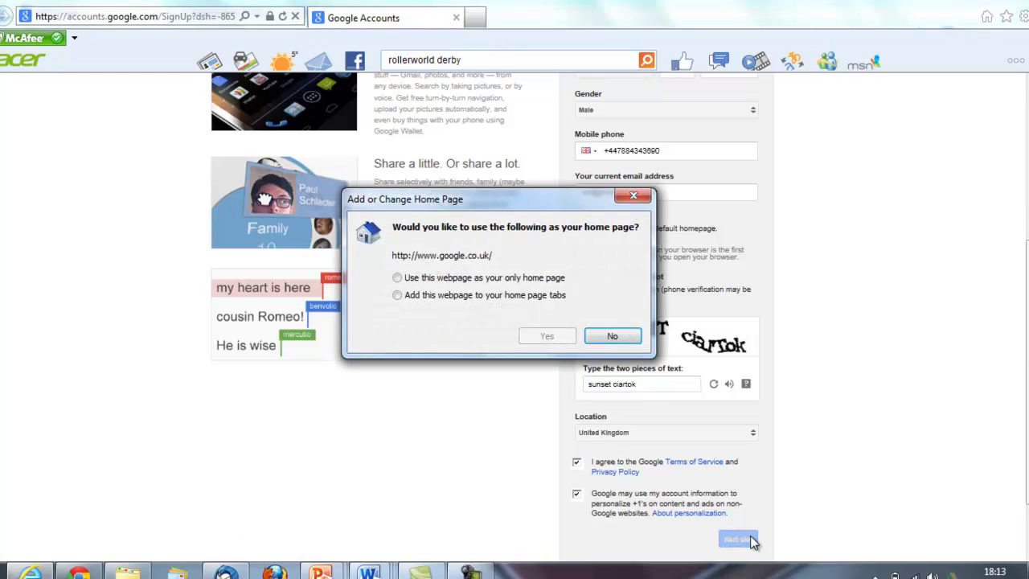
{"action": "left_click", "coordinate": [397, 277]}
{"action": "left_click", "coordinate": [536, 338]}
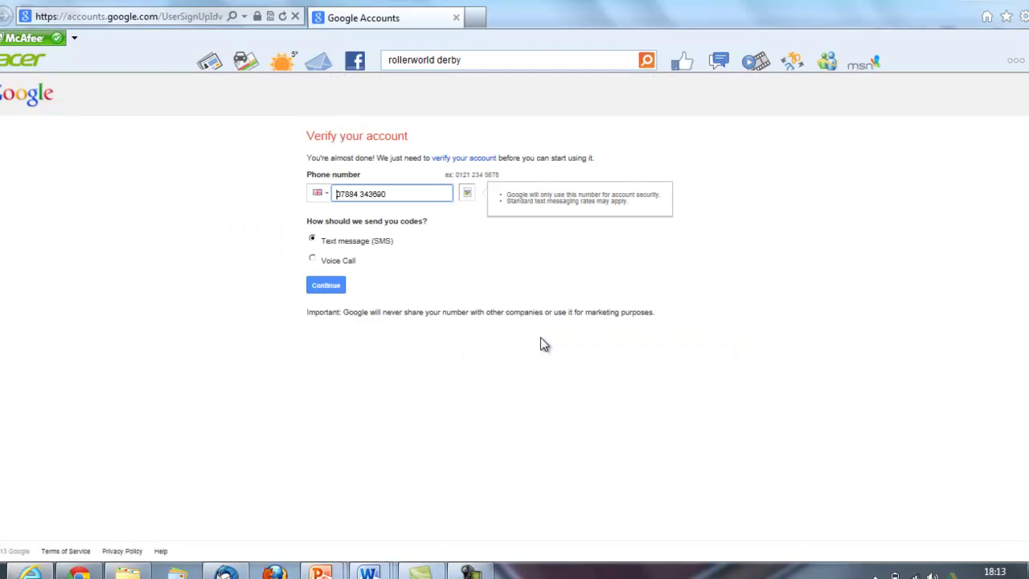
Request a verification code by text message and submit the received code
{"action": "left_click", "coordinate": [335, 288]}
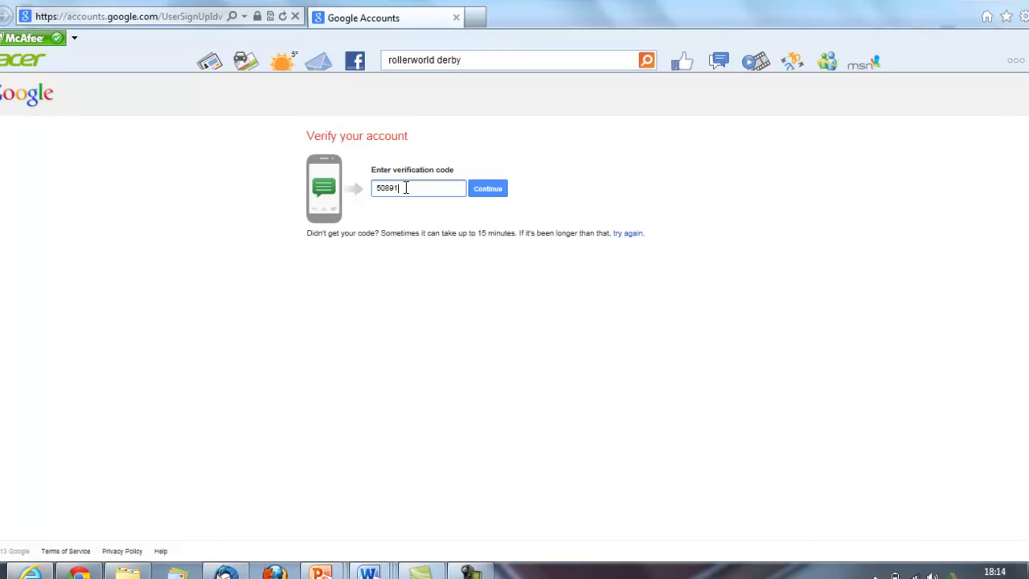
{"action": "left_click", "coordinate": [487, 188]}
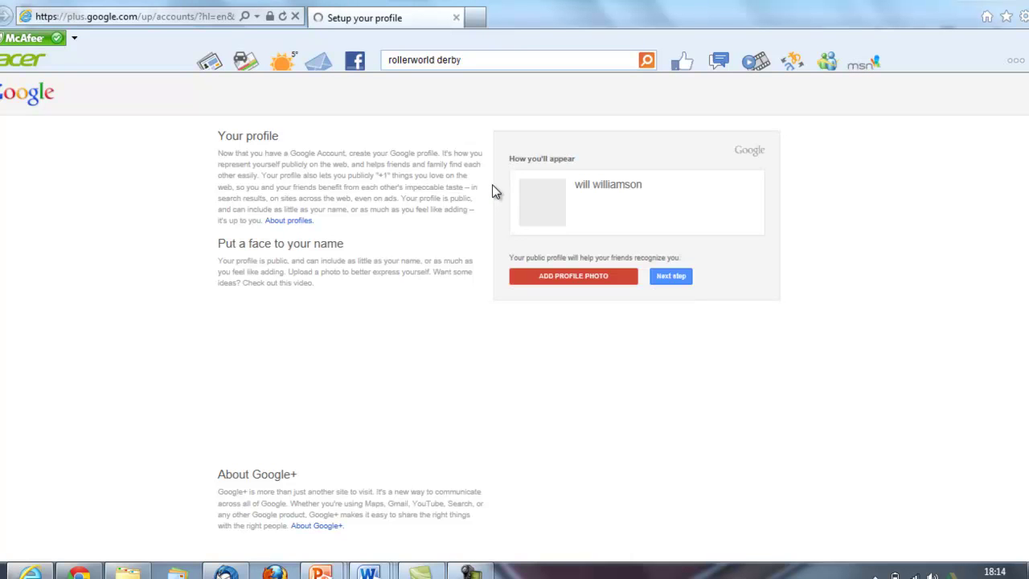
Skip the profile photo and continue into Google+ with the new account
{"action": "left_click", "coordinate": [672, 275]}
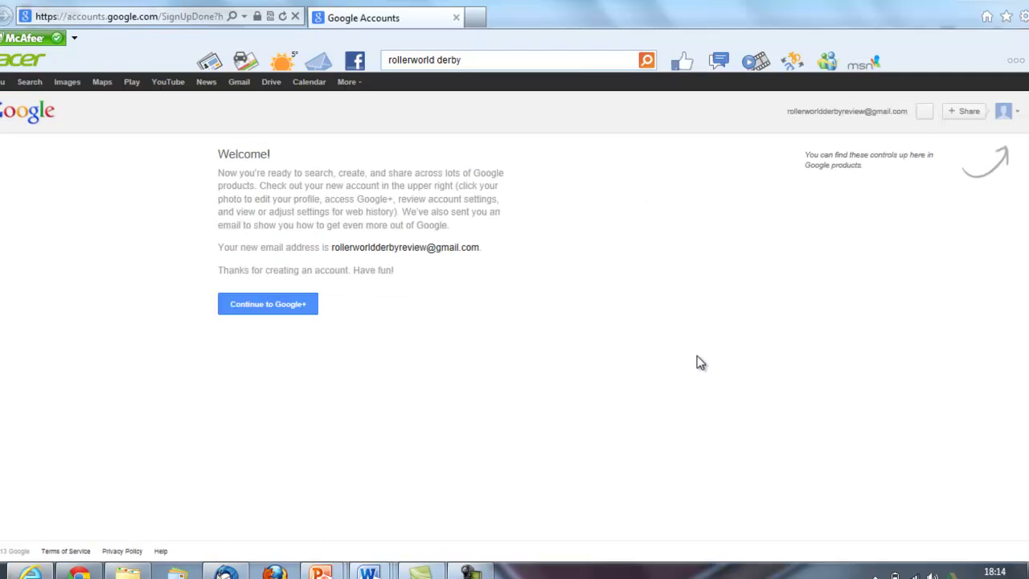
{"action": "left_click", "coordinate": [259, 307]}
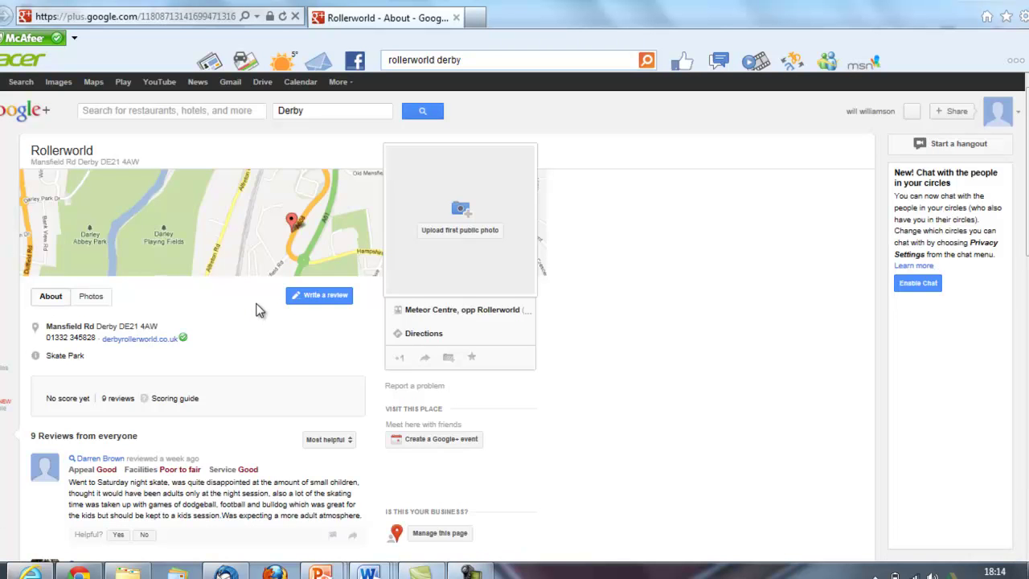
Rate Rollerworld's Appeal, Facilities and Service Excellent and write the JDR team-event comment
{"action": "left_click", "coordinate": [319, 299]}
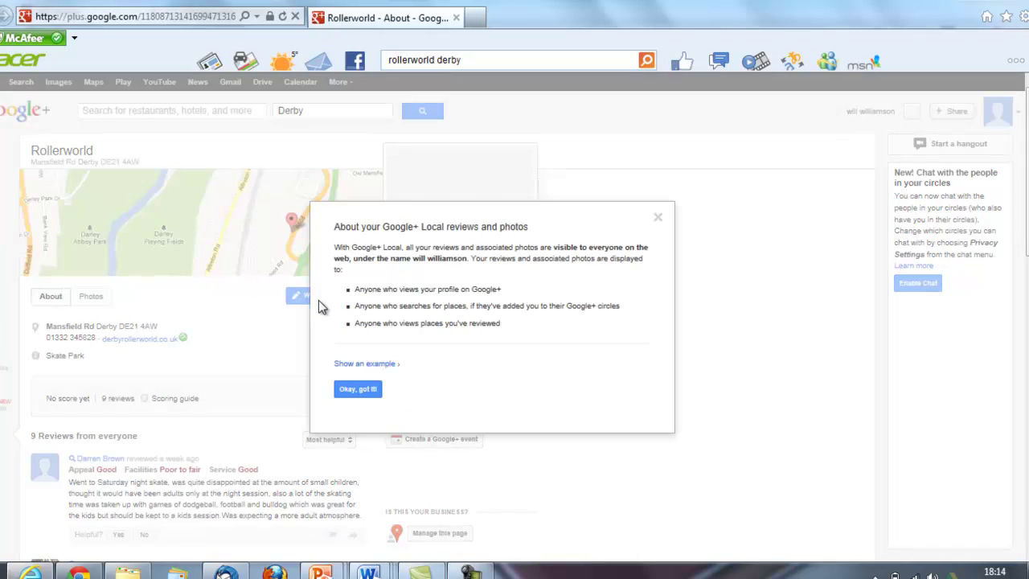
{"action": "left_click", "coordinate": [354, 390]}
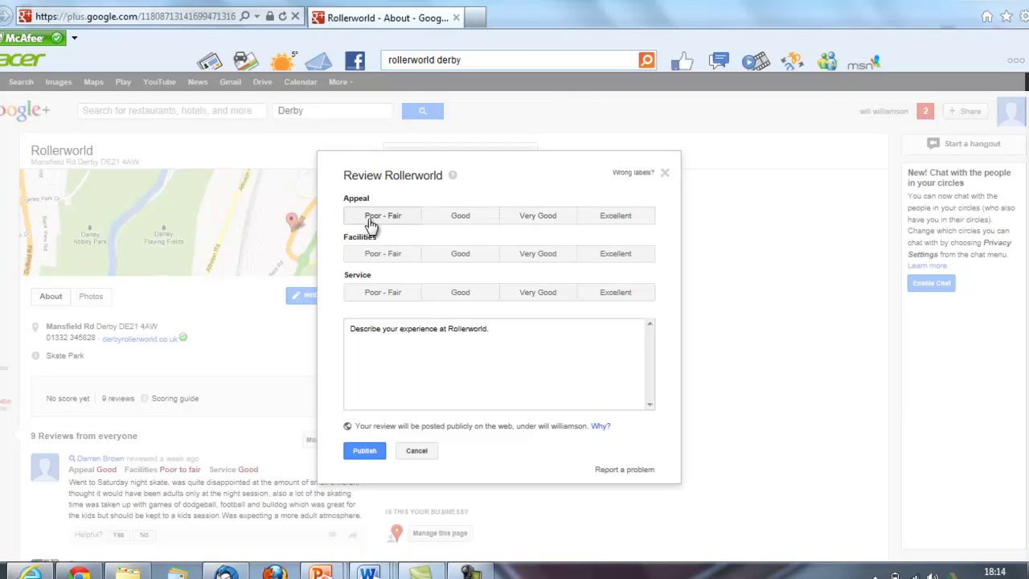
{"action": "left_click", "coordinate": [616, 219]}
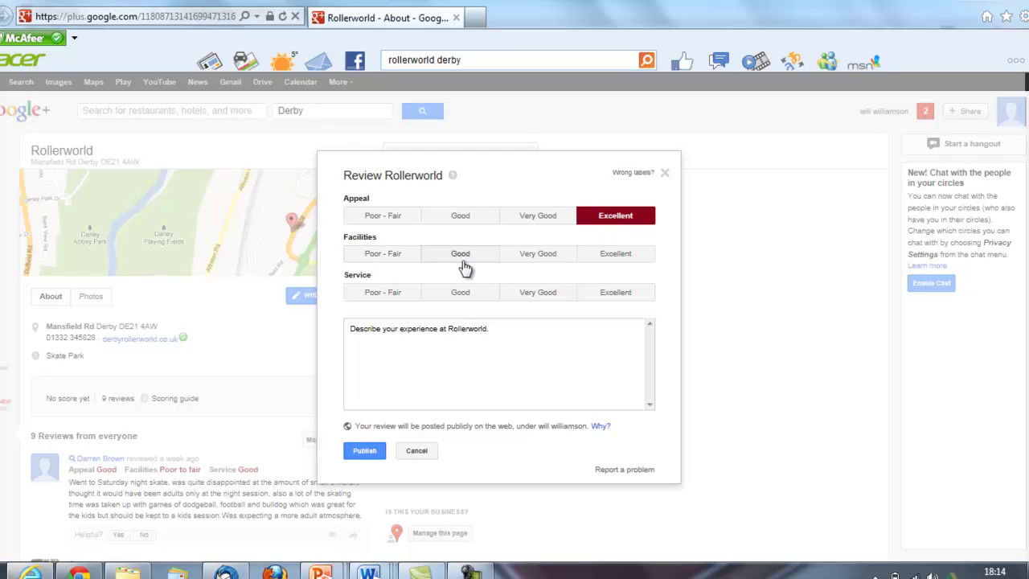
{"action": "left_click", "coordinate": [595, 262]}
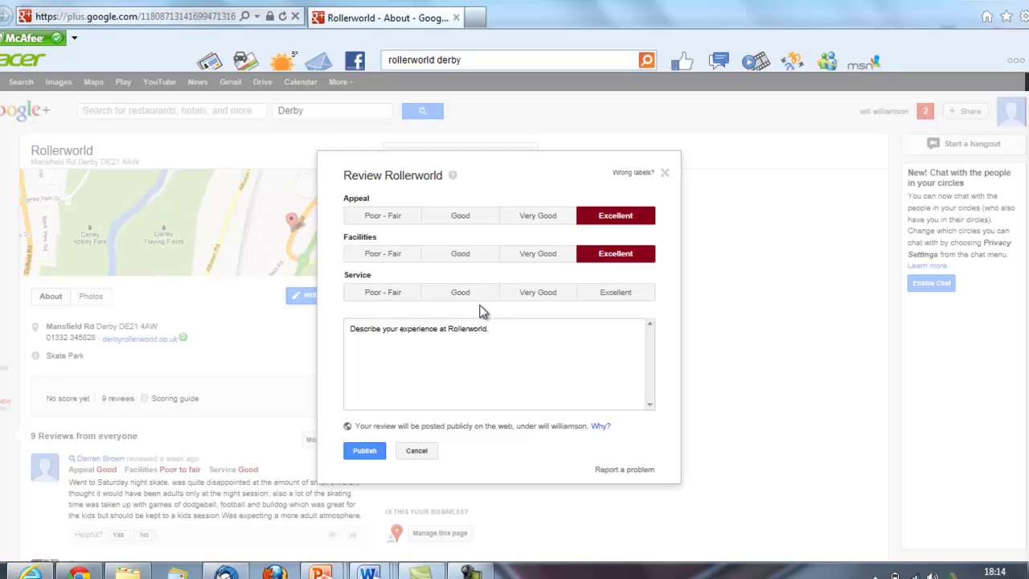
{"action": "left_click", "coordinate": [599, 299]}
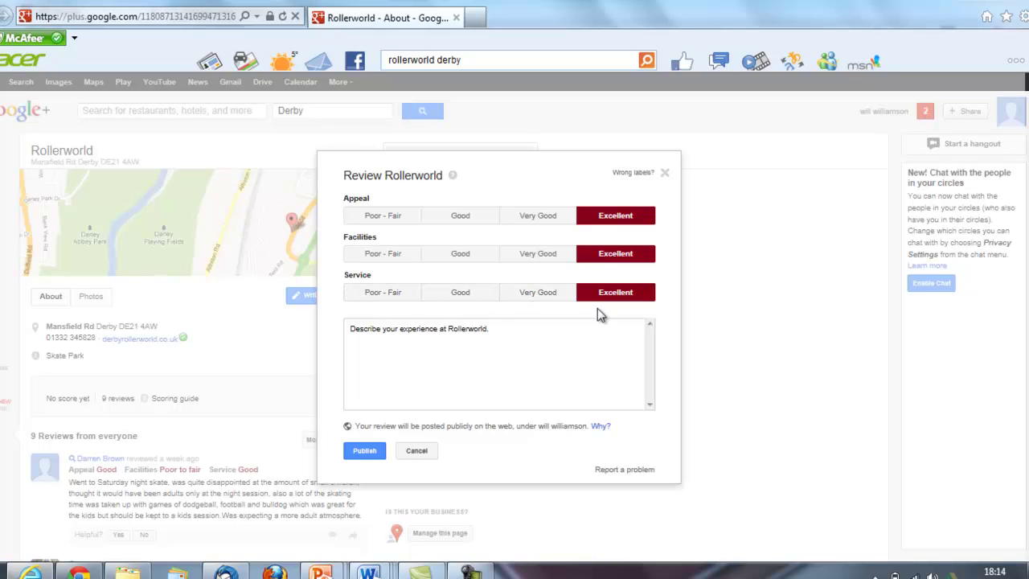
{"action": "left_click", "coordinate": [413, 339]}
{"action": "type", "text": "We went for a team event at JDR, it was great fun and the service was excellent"}
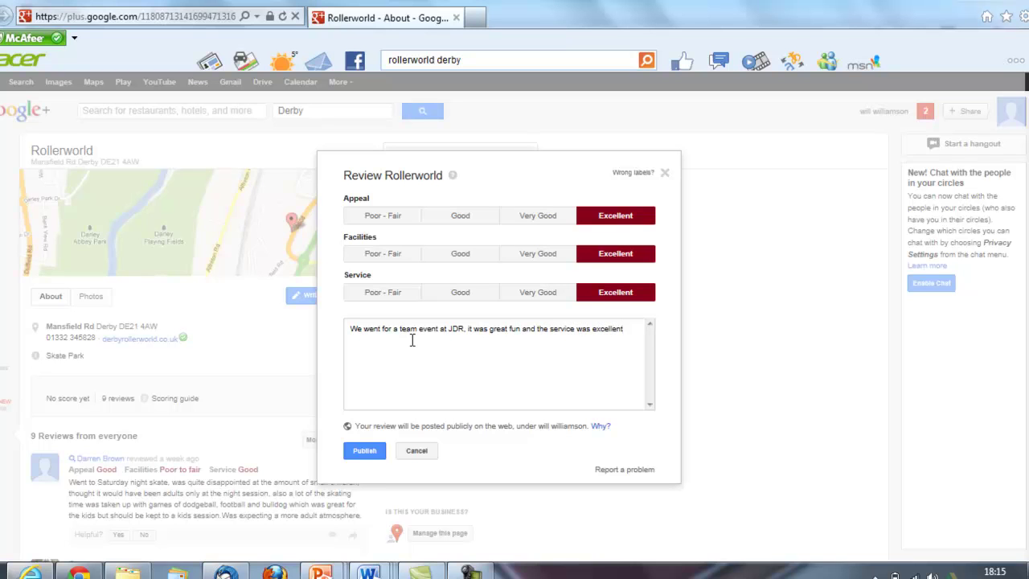
Publish the review without sharing it to circles and scroll to Your Activity
{"action": "left_click", "coordinate": [379, 452]}
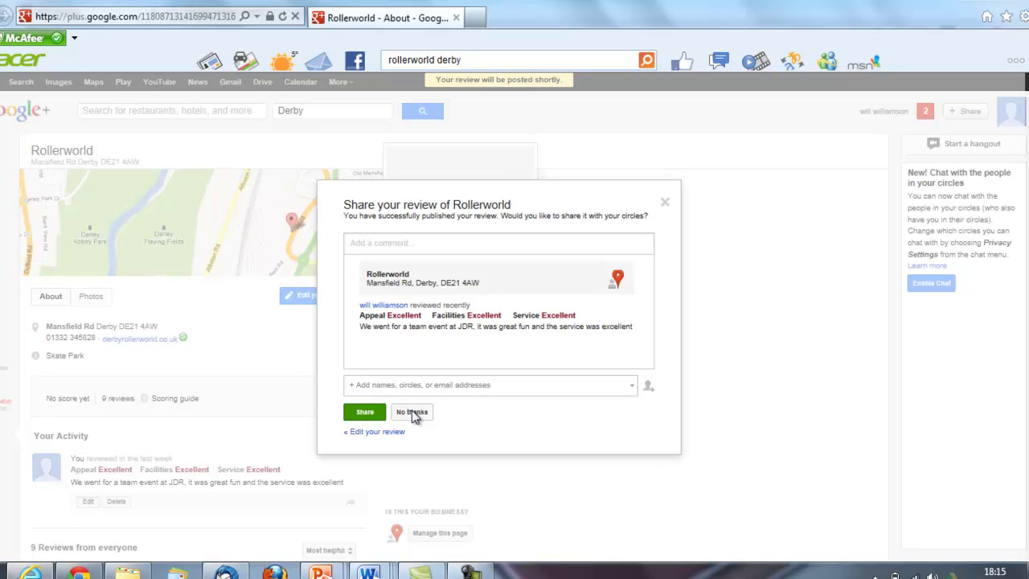
{"action": "left_click", "coordinate": [411, 411]}
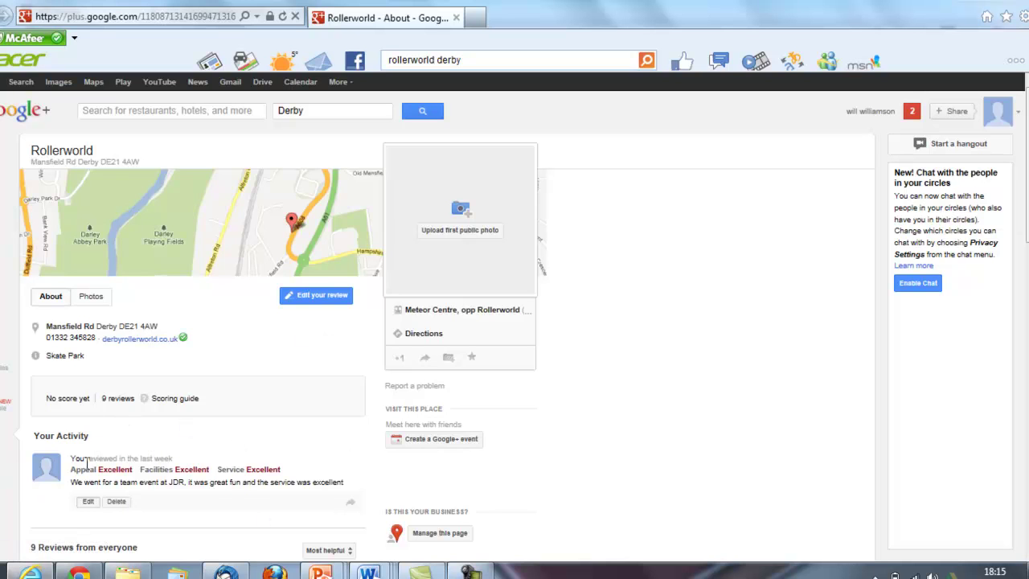
{"action": "scroll", "coordinate": [87, 464], "scroll_direction": "down", "scroll_amount": 1}
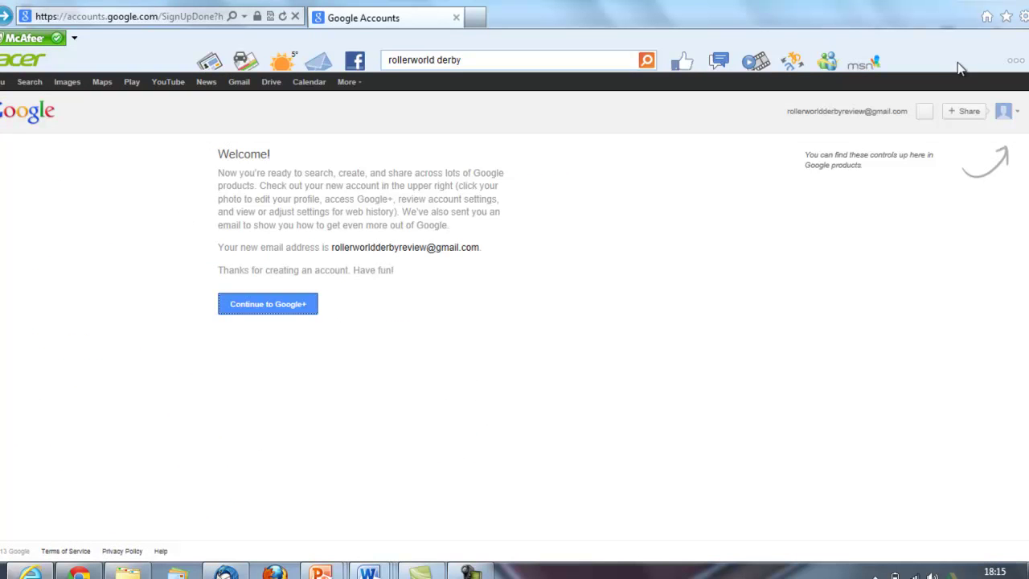
From the Google home page, search for 'how to get google reviews' and dismiss the popup windows
{"action": "left_click", "coordinate": [986, 16]}
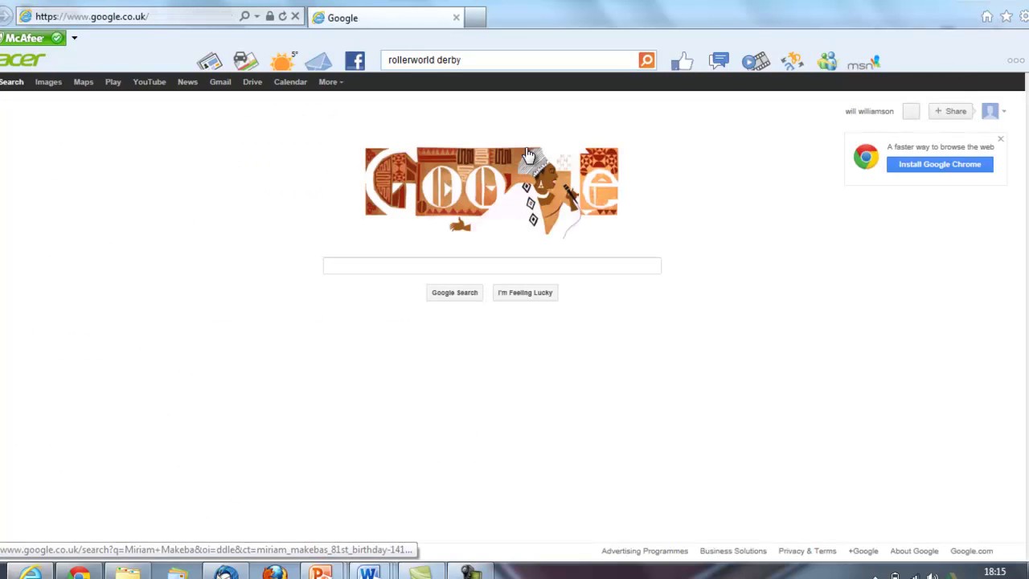
{"action": "type", "text": "how t"}
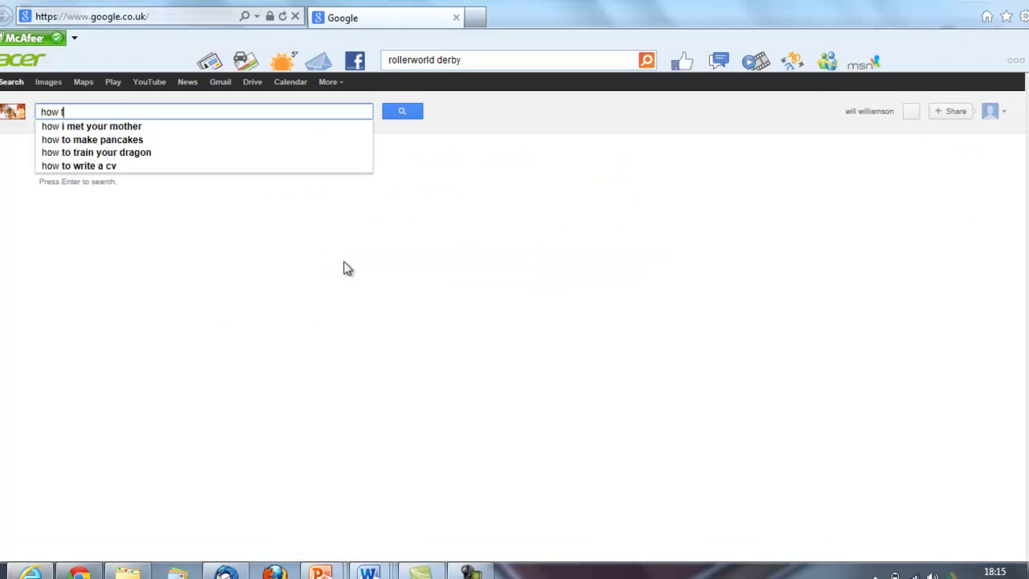
{"action": "type", "text": "o get google re"}
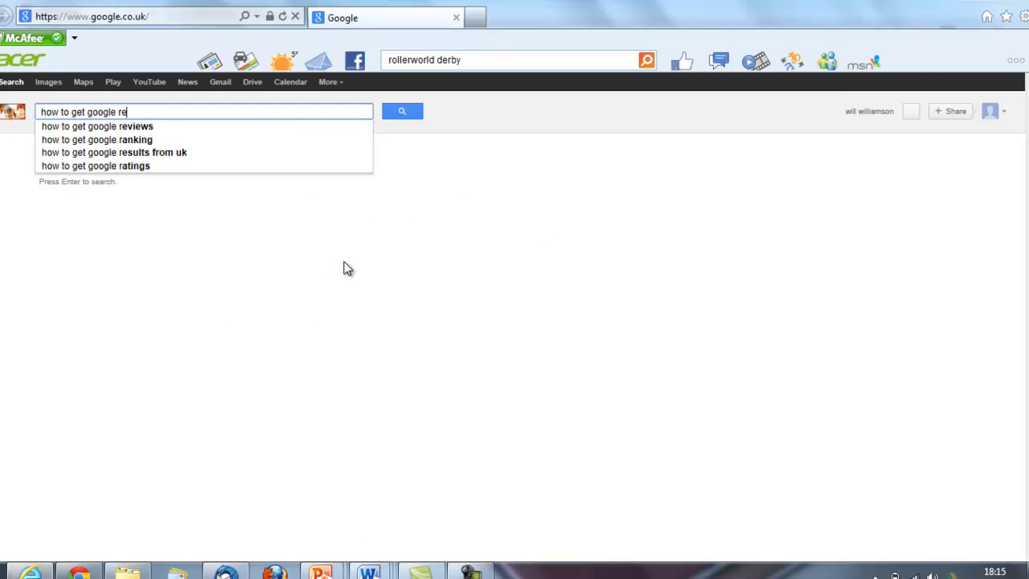
{"action": "type", "text": "views"}
{"action": "key", "text": "Return"}
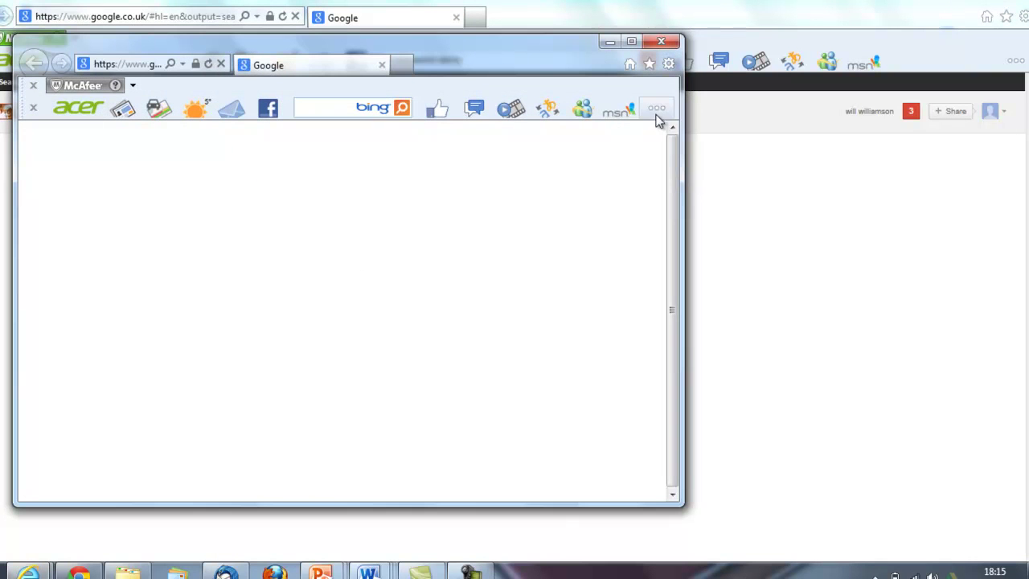
{"action": "left_click", "coordinate": [660, 42]}
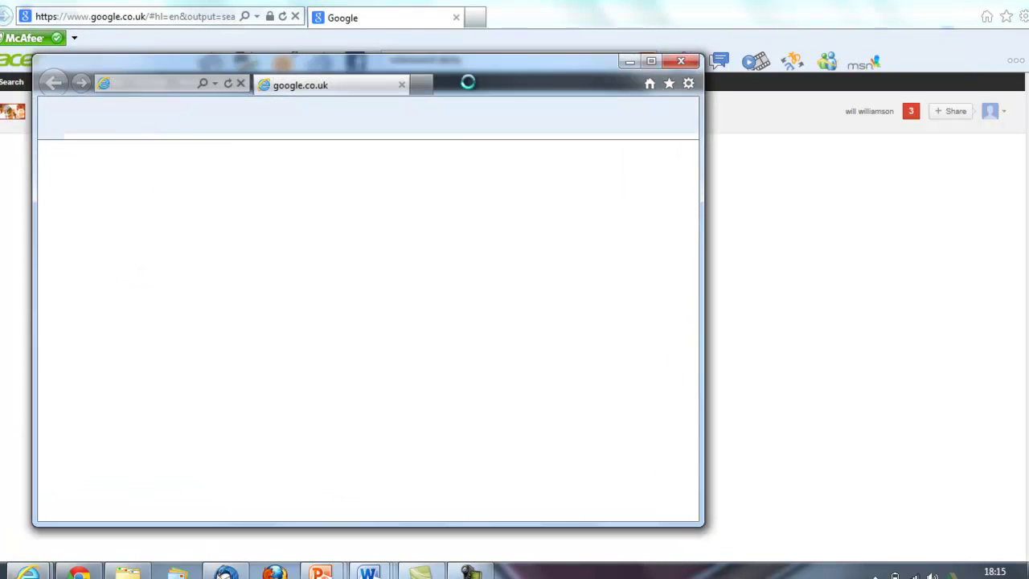
{"action": "left_click", "coordinate": [681, 61]}
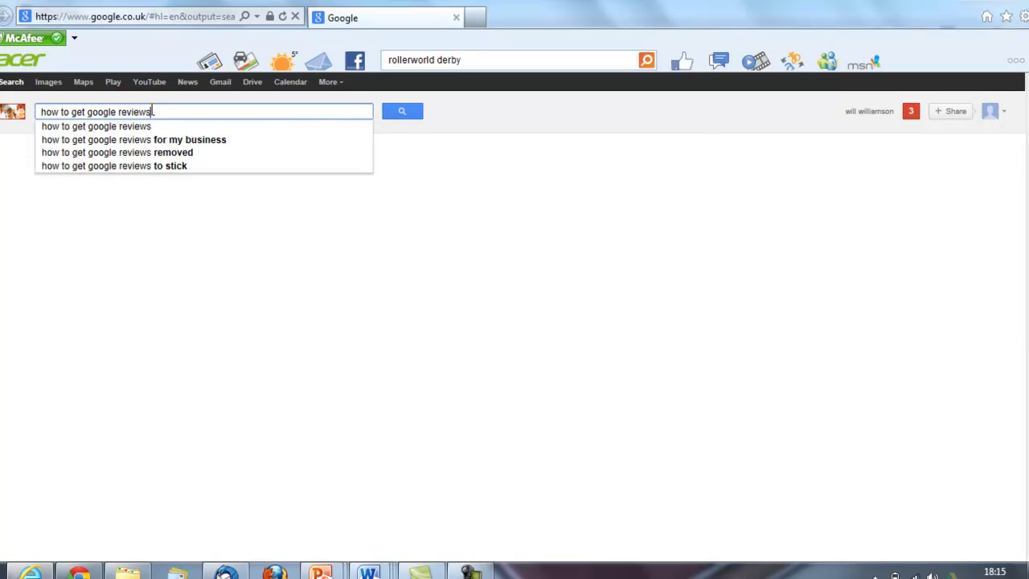
{"action": "key", "text": "Return"}
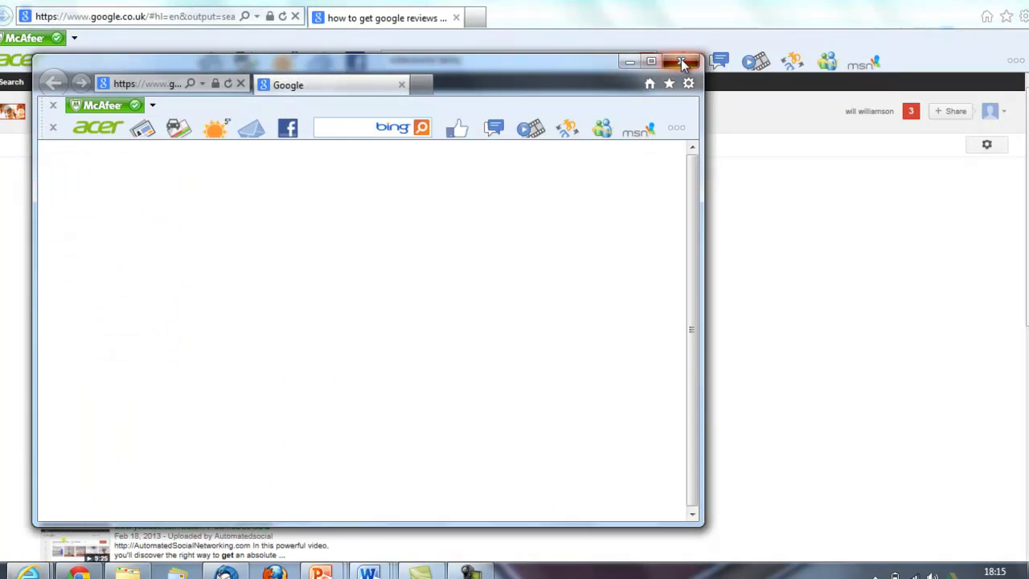
{"action": "left_click", "coordinate": [680, 62]}
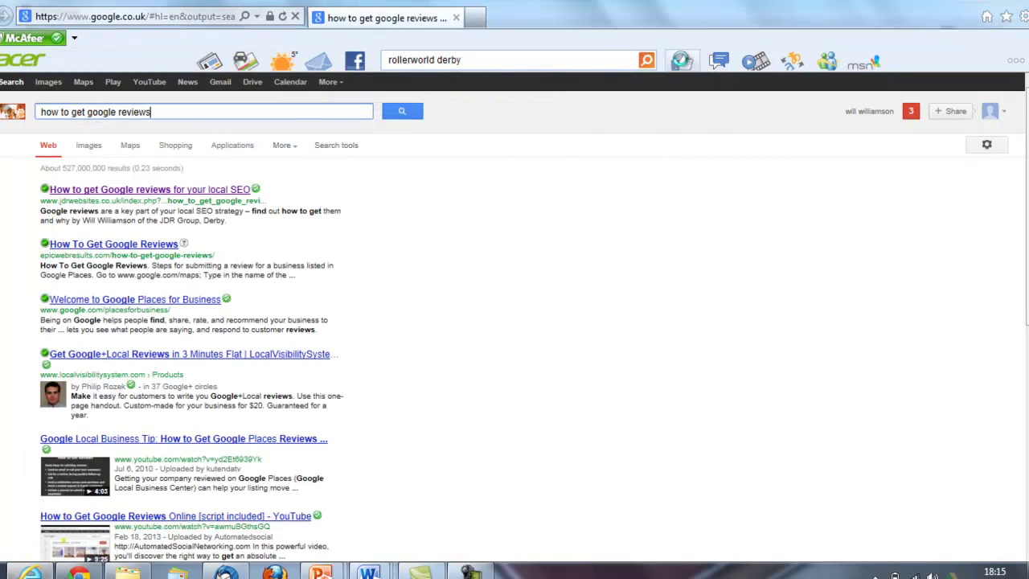
Open the top result, the JDR Websites article 'How to get Google reviews' for local SEO
{"action": "left_click", "coordinate": [105, 193]}
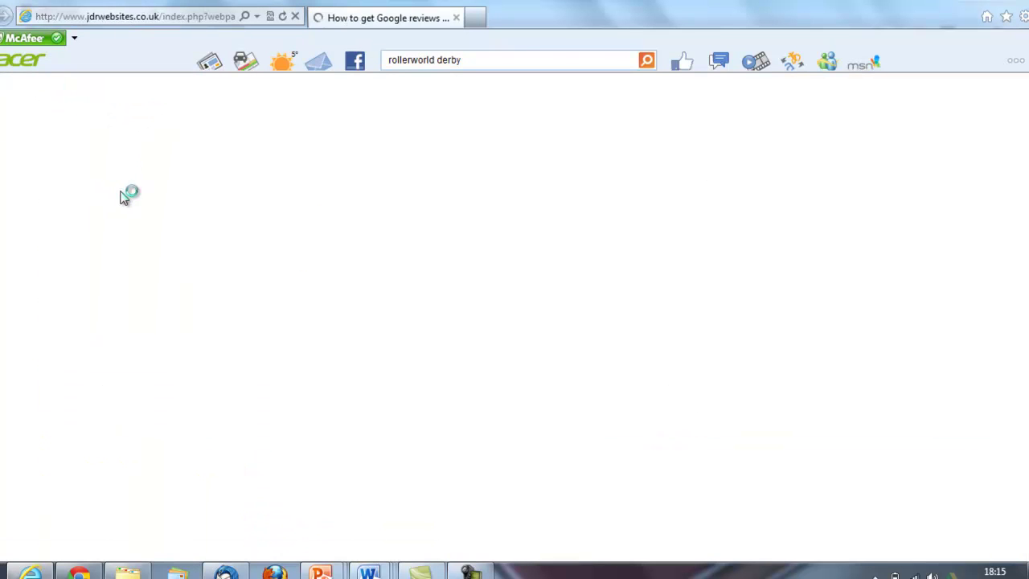